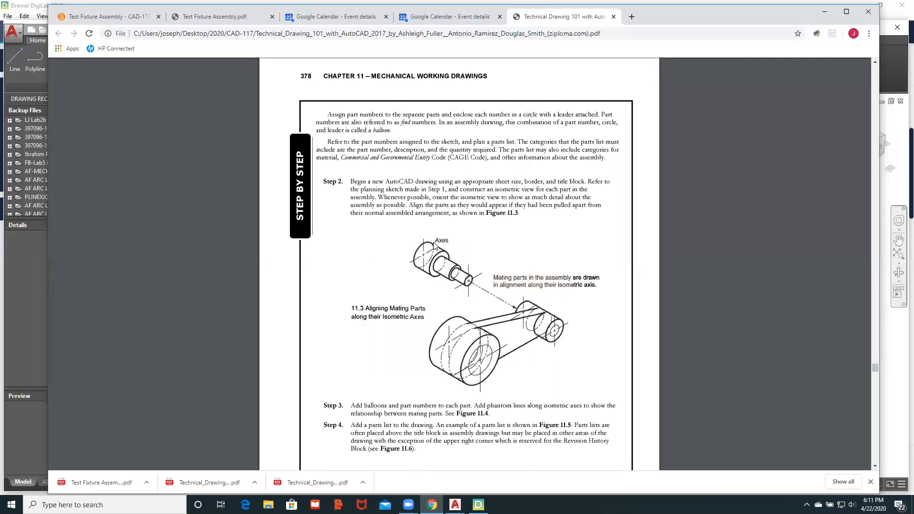
- Read textbook pages 378 to 380 on exploded assembly views, balloons, parts lists and the example detail drawing in Figure 11.7
scroll(441, 248, "down", 1)
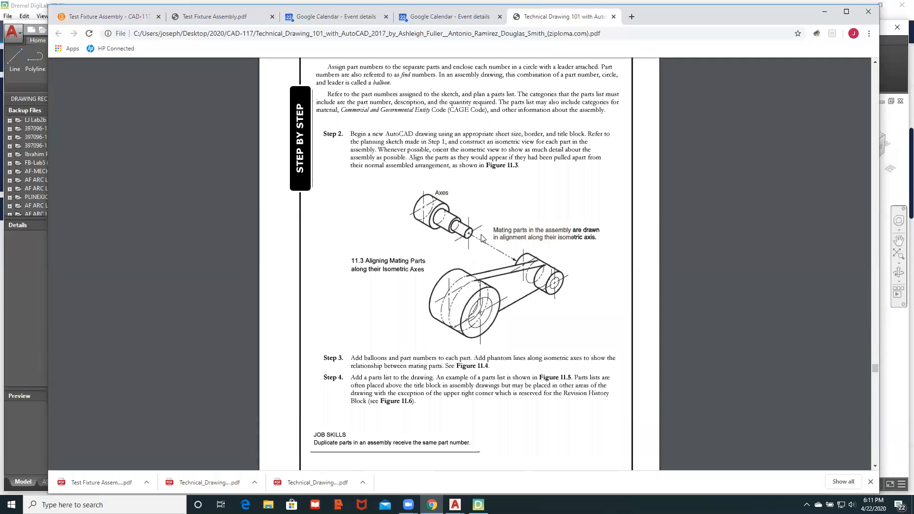
scroll(496, 262, "down", 3)
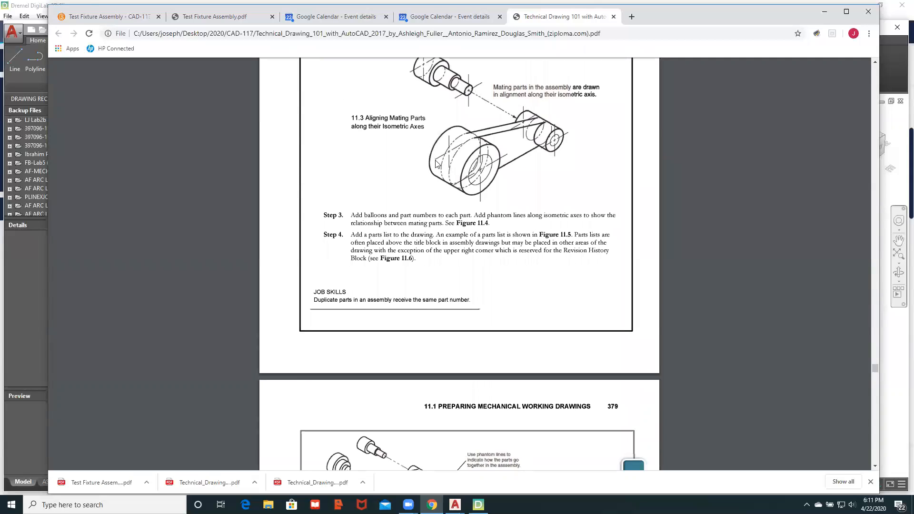
scroll(489, 210, "down", 5)
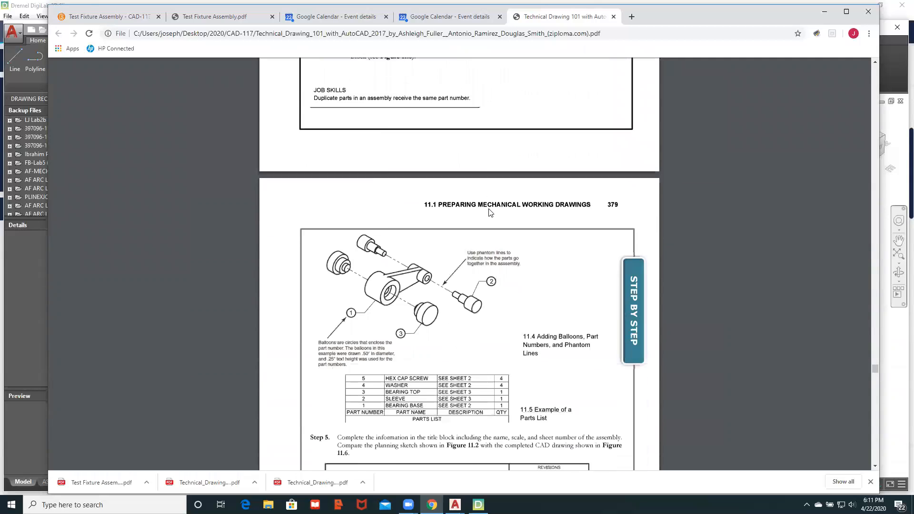
scroll(489, 210, "down", 2)
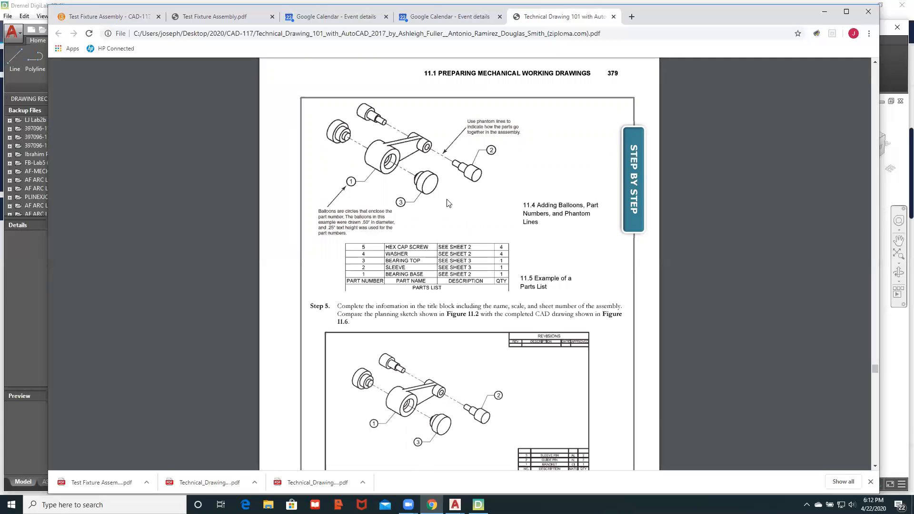
scroll(447, 203, "down", 2)
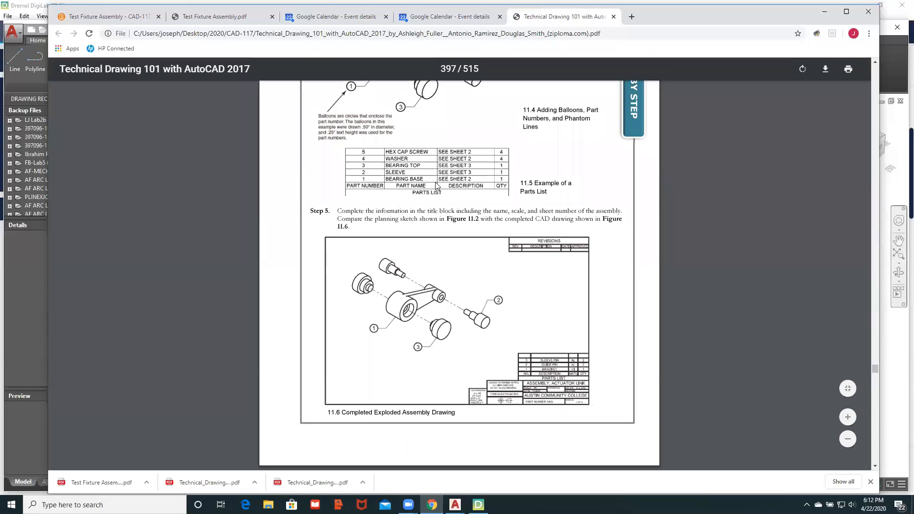
scroll(436, 186, "down", 6)
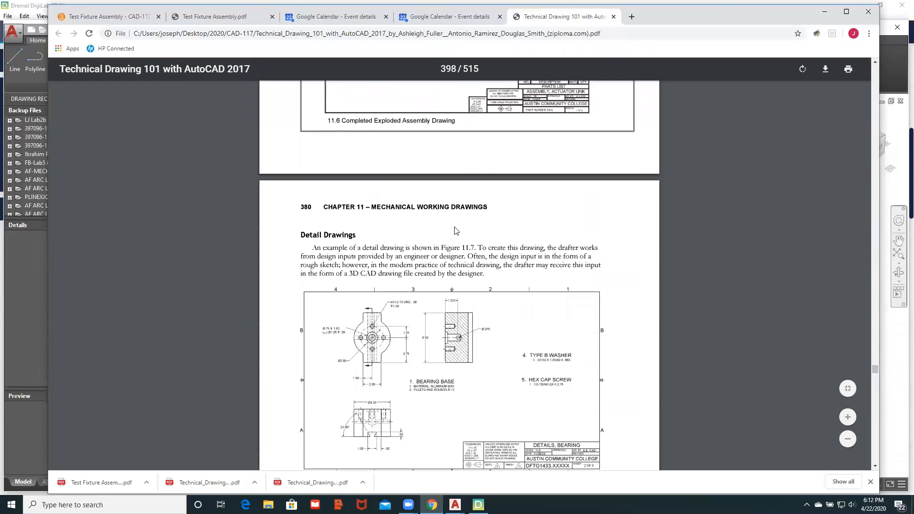
scroll(455, 230, "down", 2)
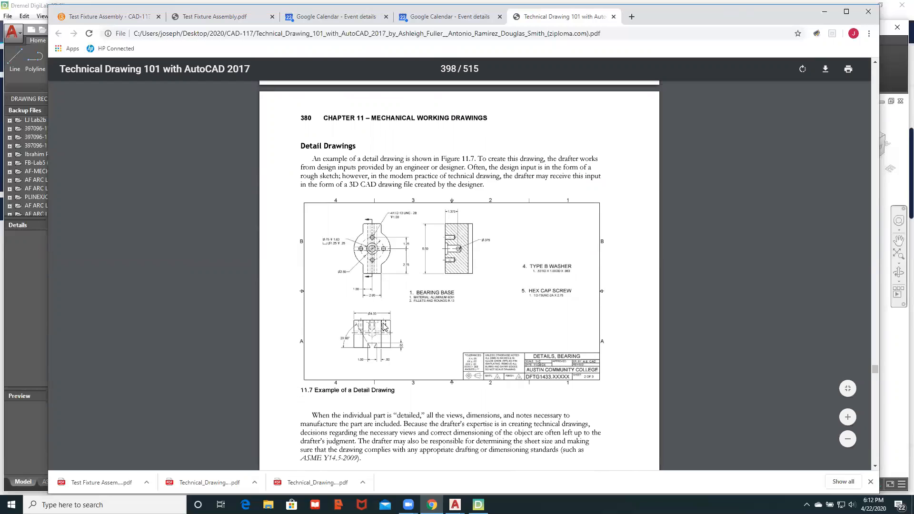
scroll(385, 327, "down", 2)
scroll(386, 329, "down", 1)
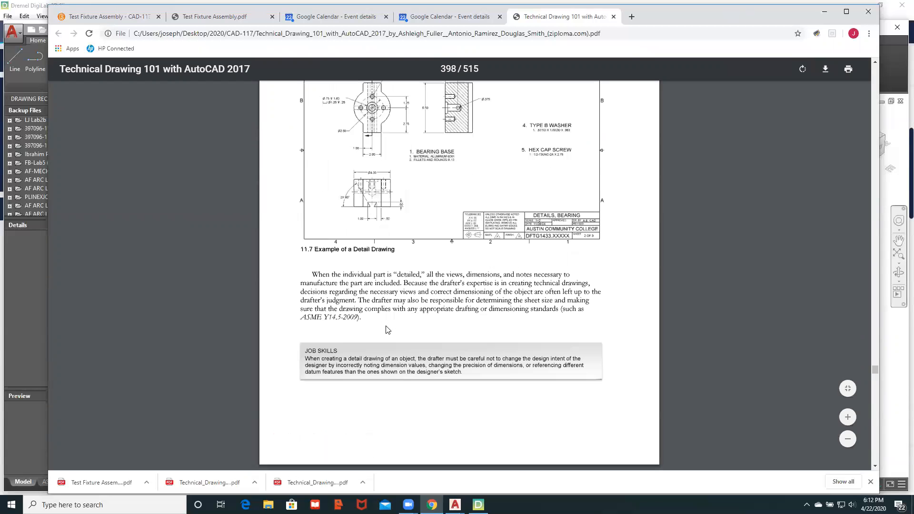
scroll(386, 330, "up", 3)
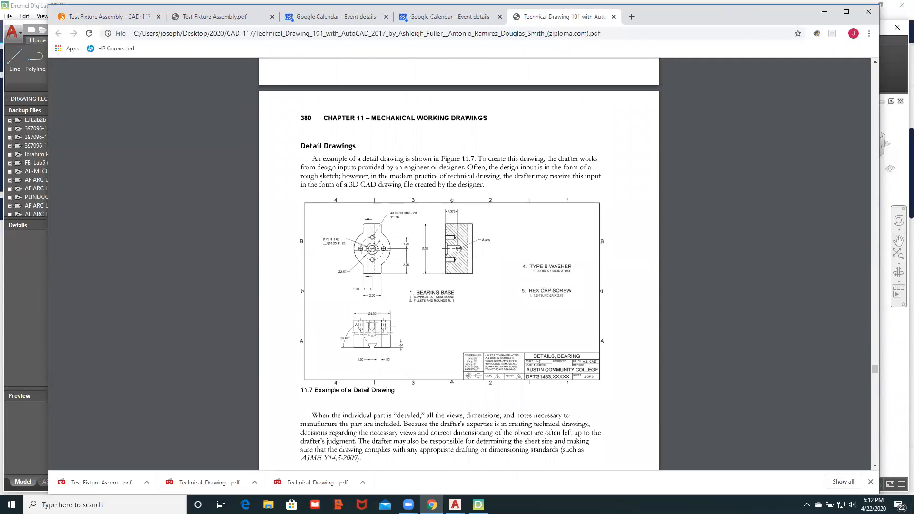
- Switch to the test fixture drawing in AutoCAD and review its ASSEMBLY, BASE PLATE, PIVOT BASE and PIVOT layouts
mouse_move(455, 505)
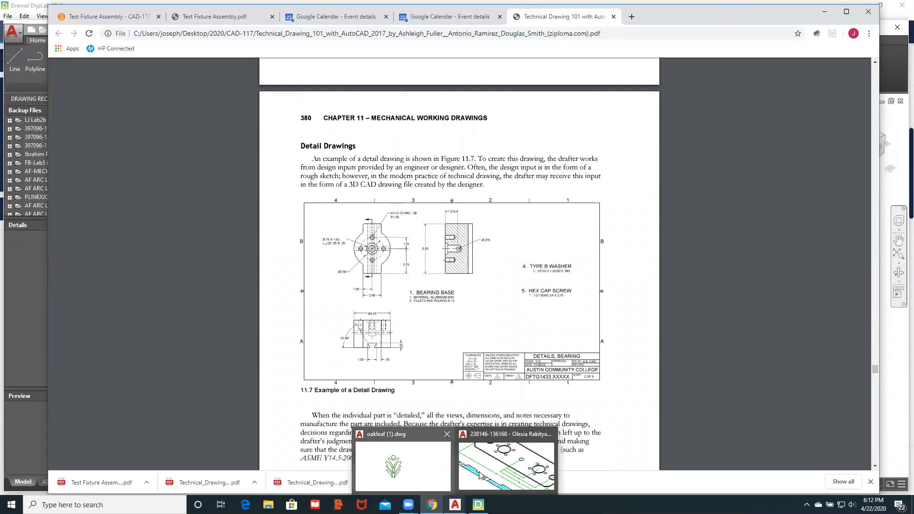
left_click(506, 465)
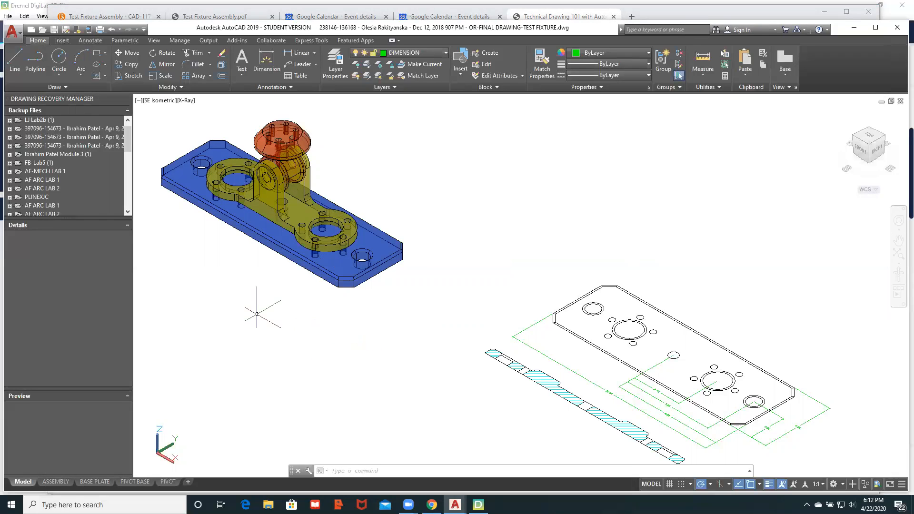
left_click(55, 481)
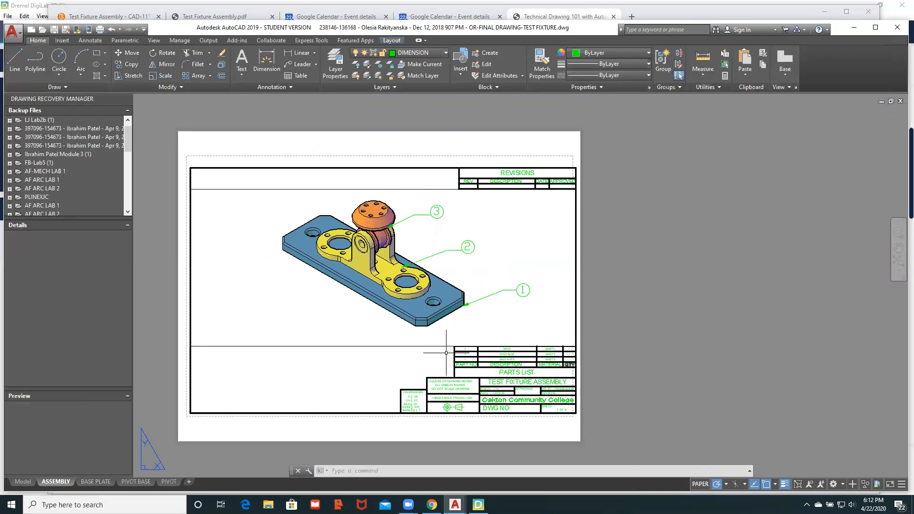
left_click(95, 481)
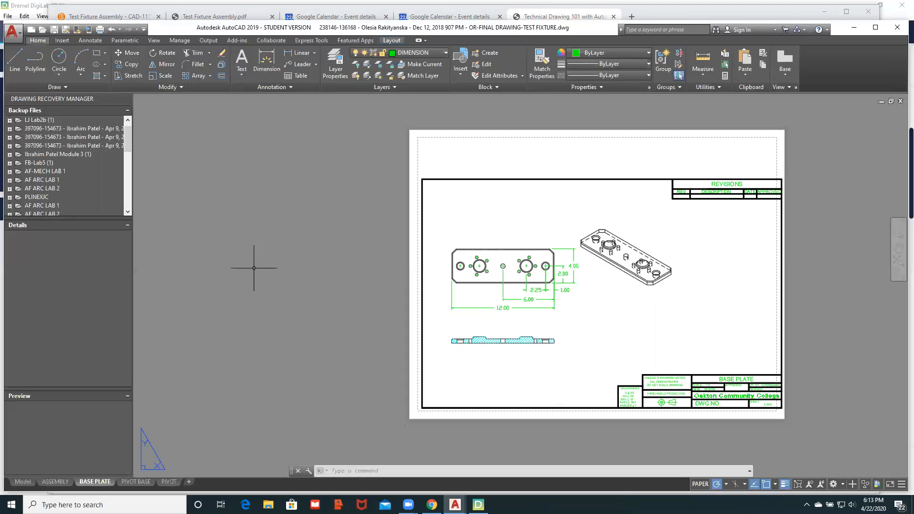
left_click(136, 481)
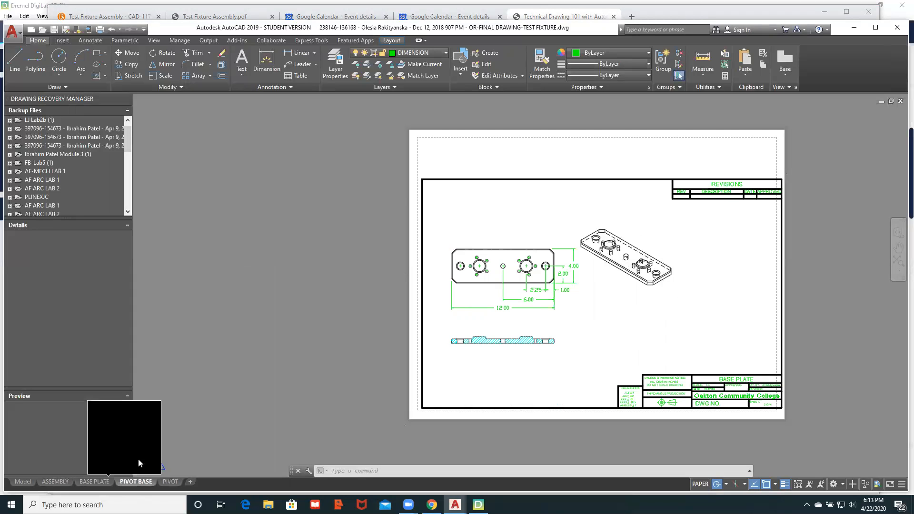
left_click(170, 481)
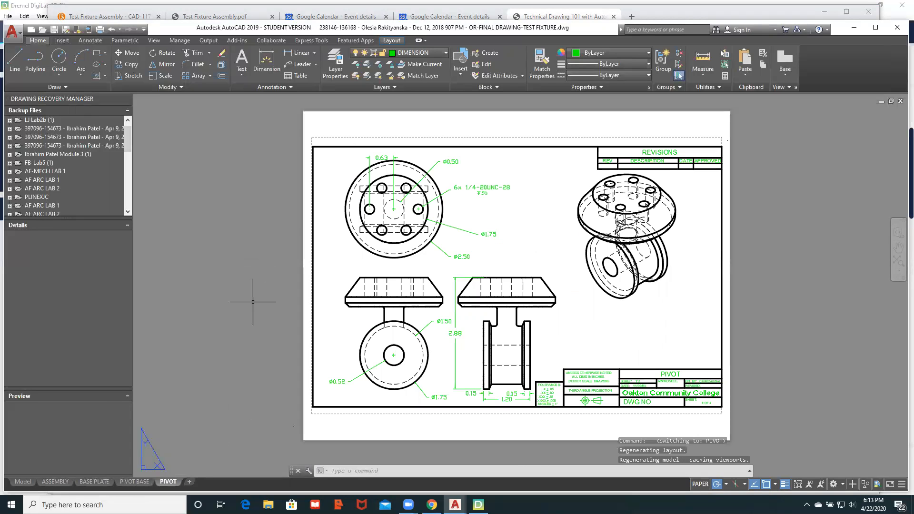
left_click(55, 481)
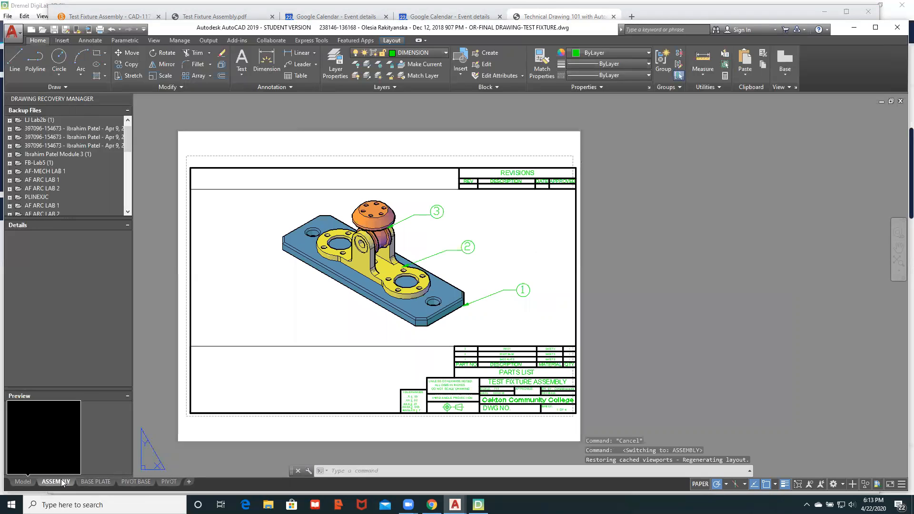
- Return to model space and examine the base plate's dimensioned plan and hatched section from the Top view
left_click(17, 482)
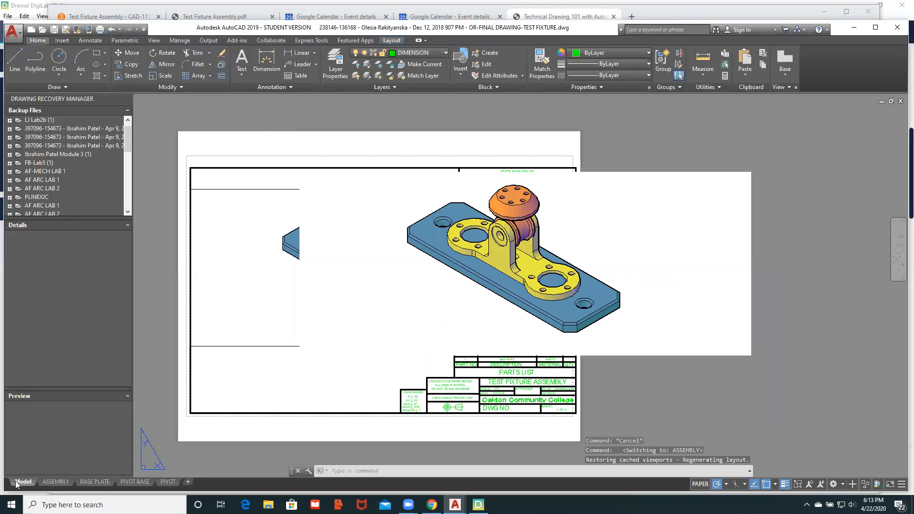
middle_click_drag(444, 301, 344, 251)
key("Escape")
middle_click_drag(409, 241, 316, 218)
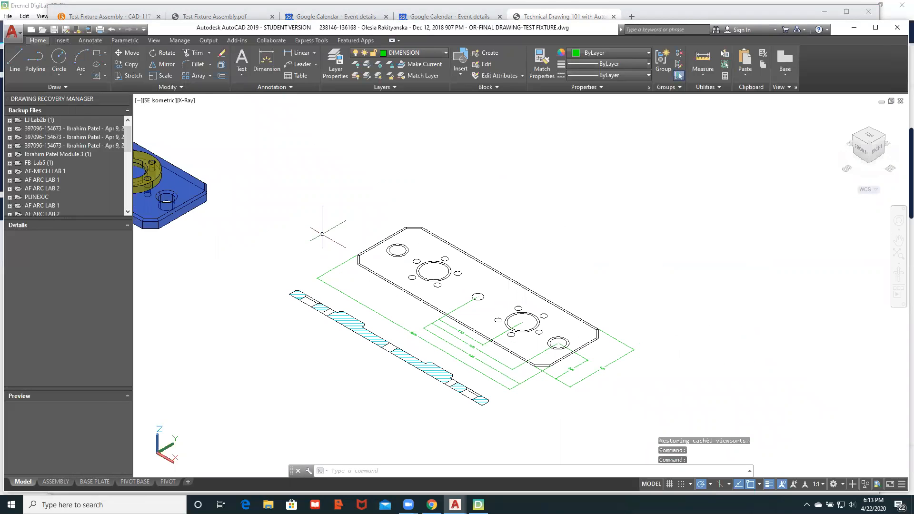
left_click(160, 102)
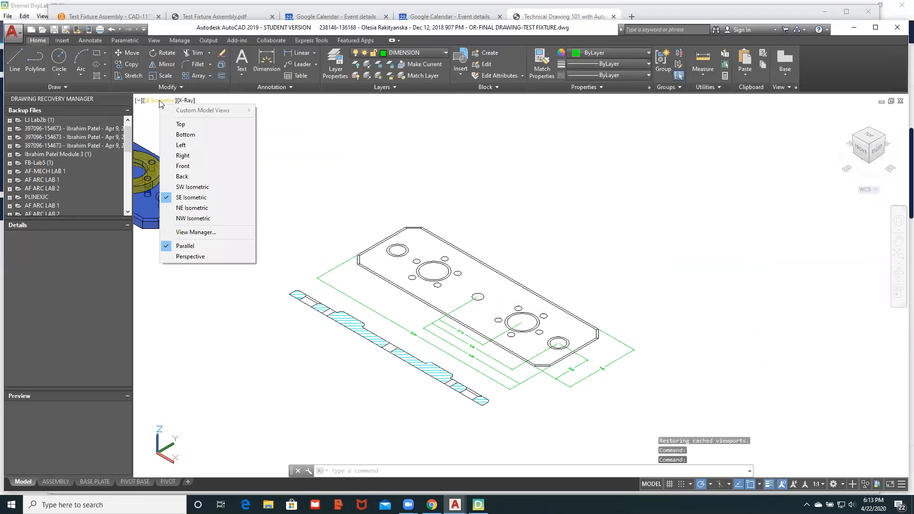
left_click(185, 125)
middle_click_drag(547, 272, 295, 196)
scroll(538, 266, "up", 3)
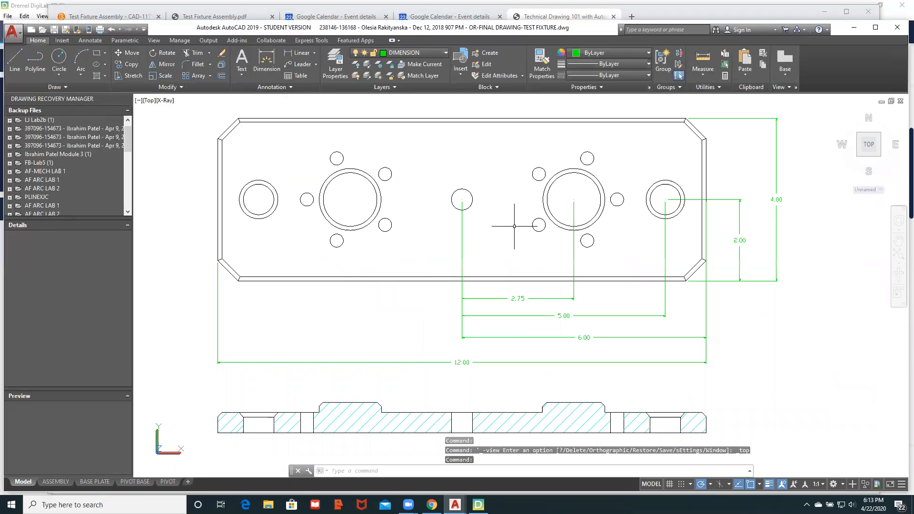
middle_click_drag(428, 175, 403, 195)
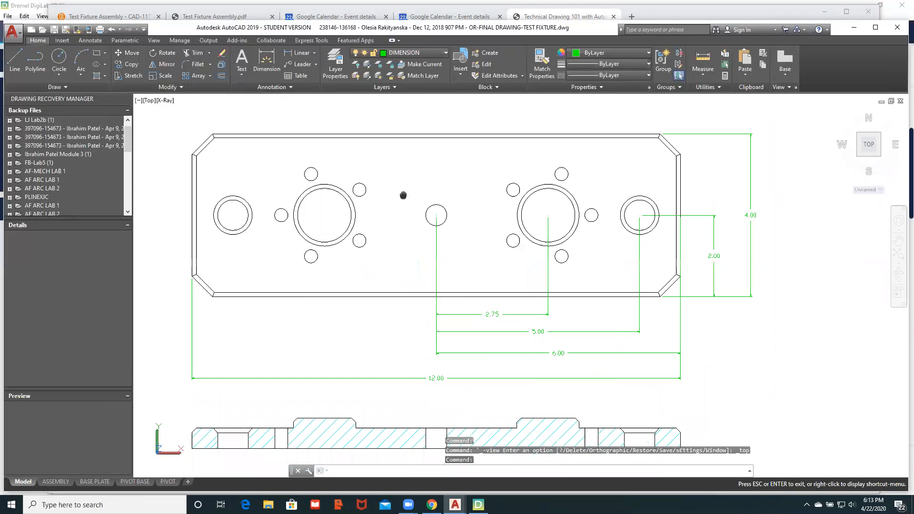
key("Escape")
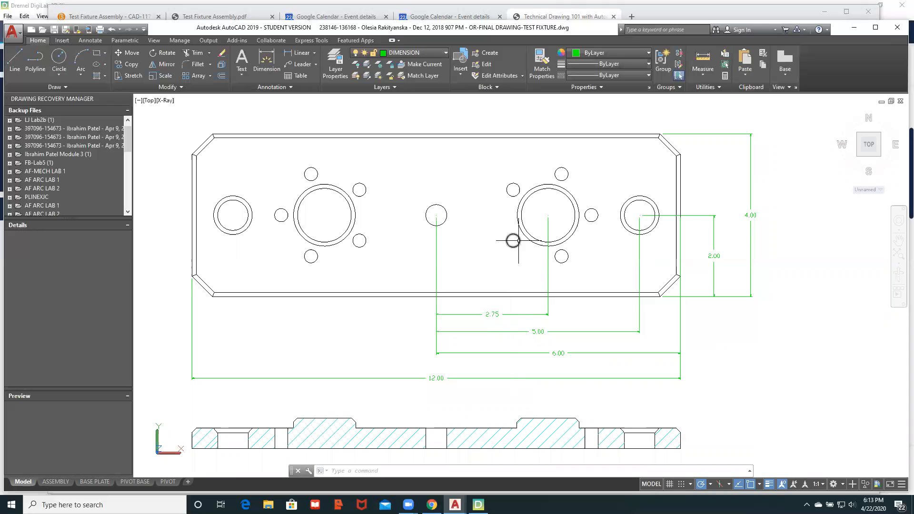
middle_click_drag(396, 282, 432, 260)
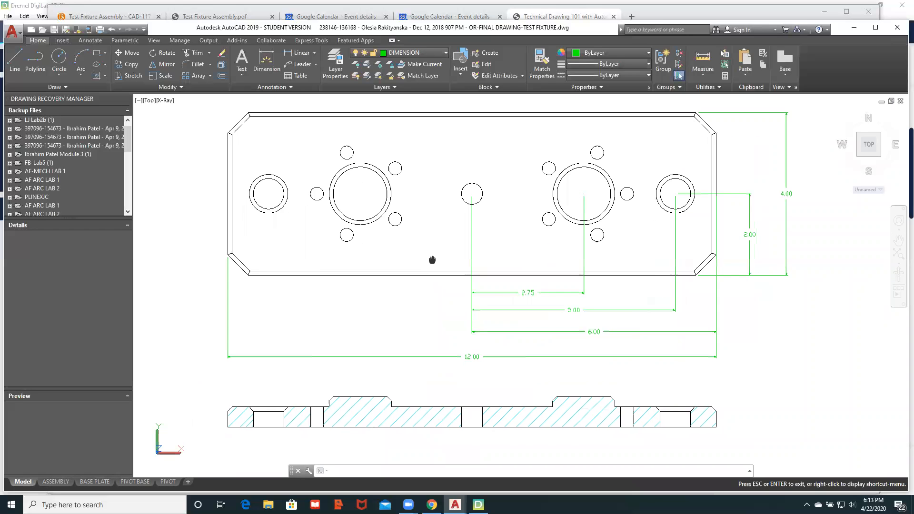
scroll(433, 260, "down", 1)
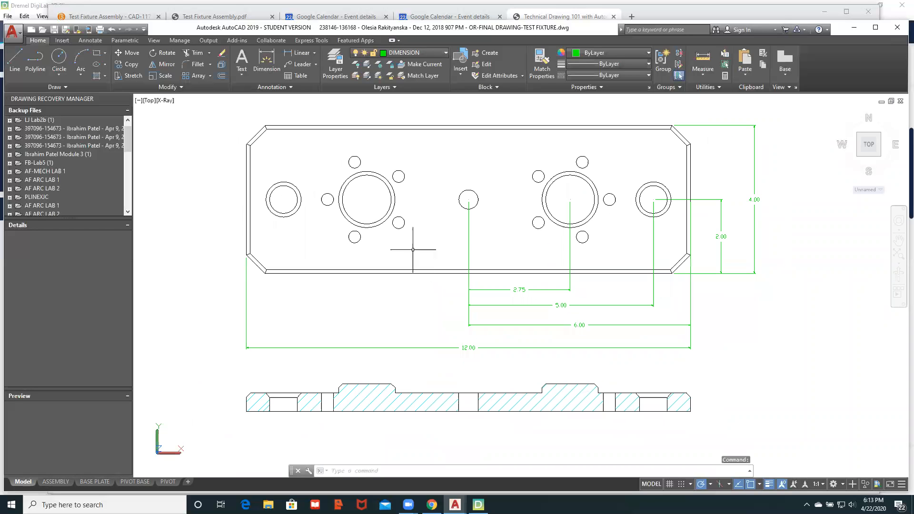
- Restore the SE Isometric view and frame the flat base plate drawing with its section
left_click(148, 104)
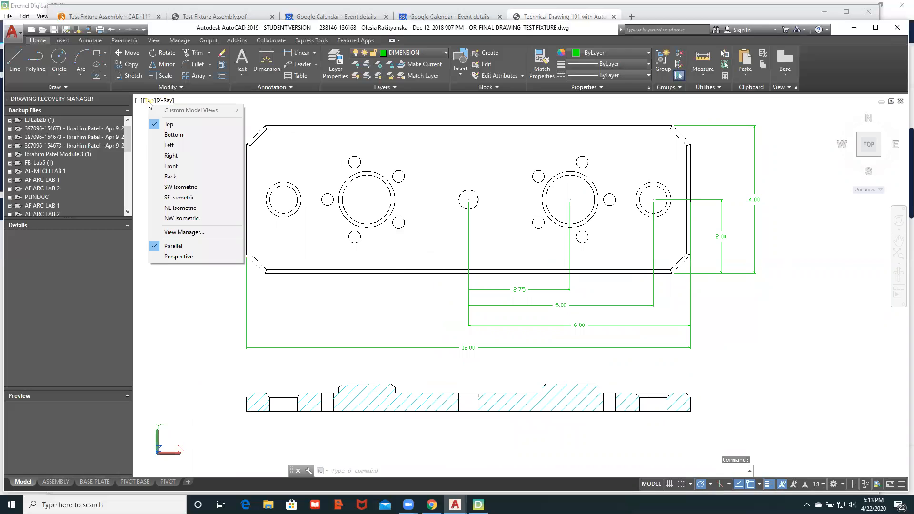
left_click(188, 199)
middle_click_drag(490, 330, 357, 235)
scroll(357, 234, "up", 2)
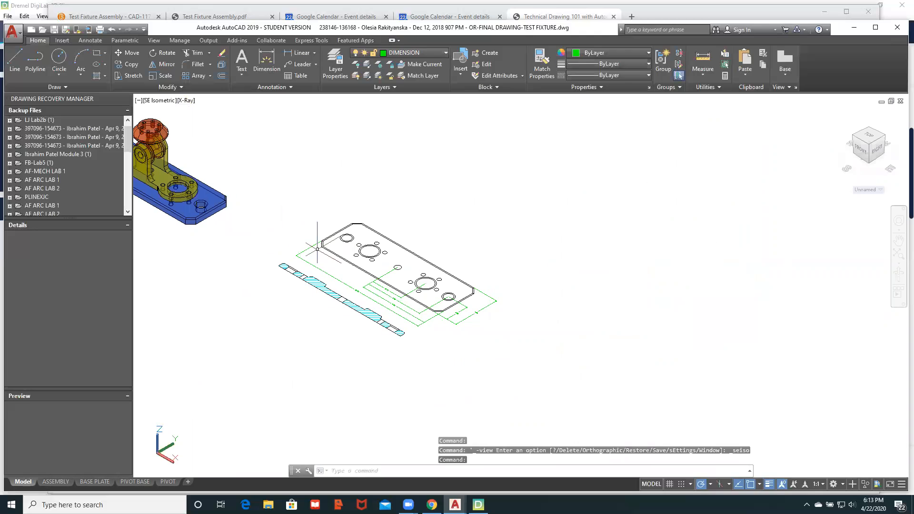
scroll(331, 264, "up", 1)
middle_click_drag(331, 265, 235, 206)
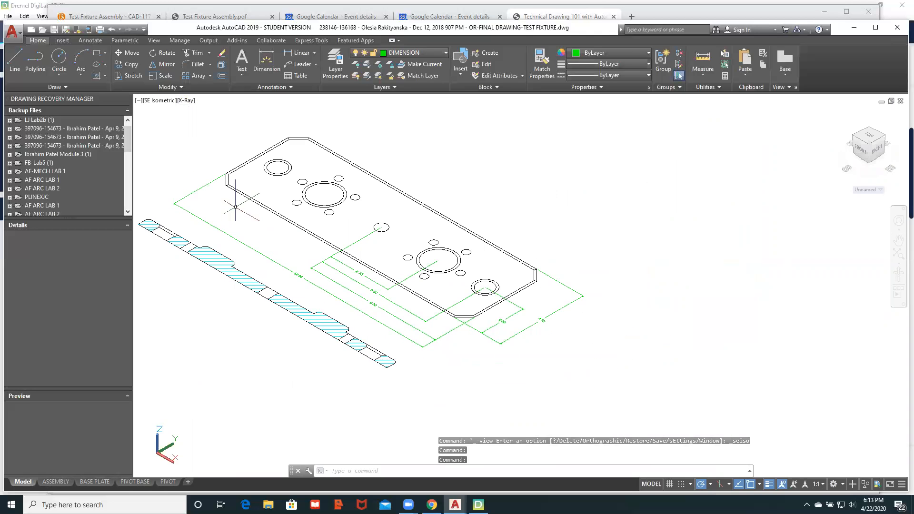
- Copy the base plate plan, selected with a window polygon, about 64 units along positive X from the upper-end hole's centre
type("copy")
key("Return")
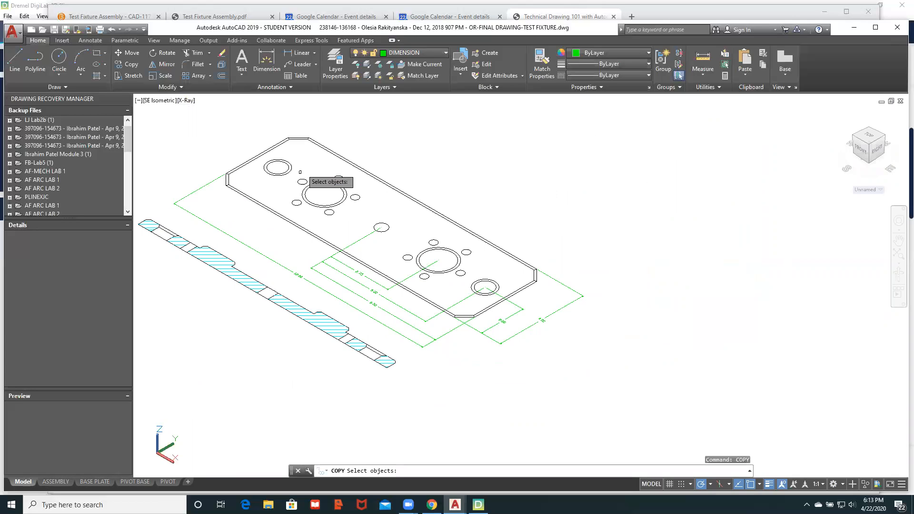
type("w")
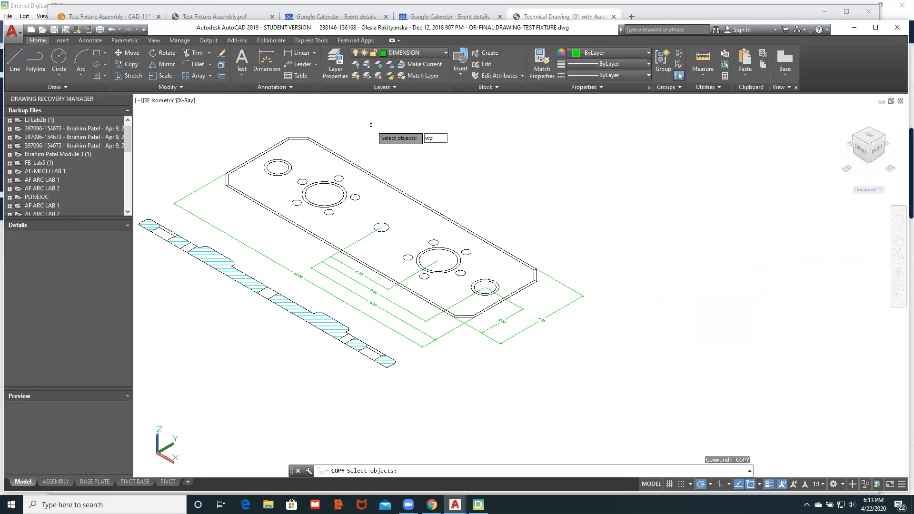
type("p")
key("Return")
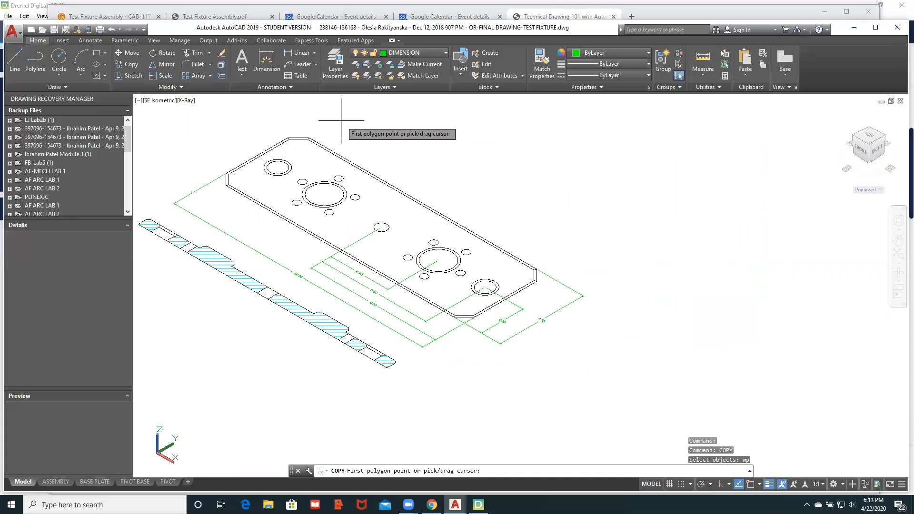
left_click(291, 121)
left_click(214, 133)
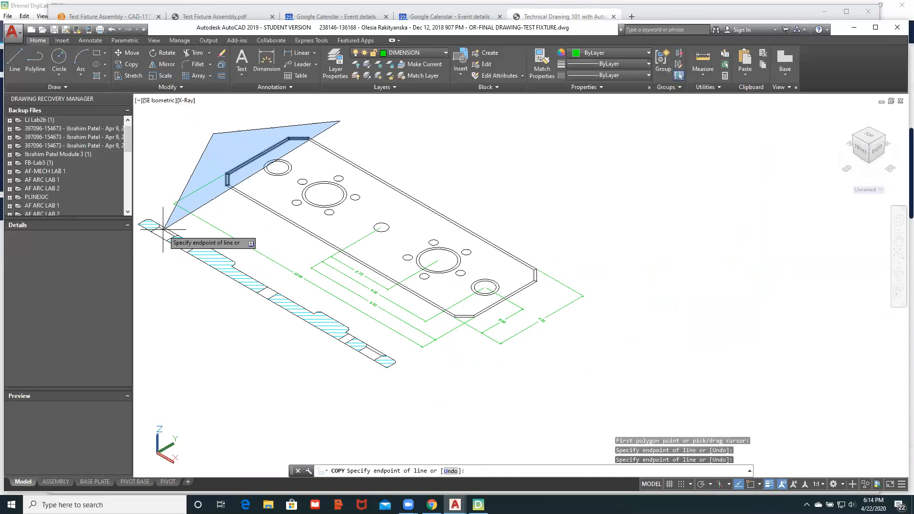
left_click(214, 234)
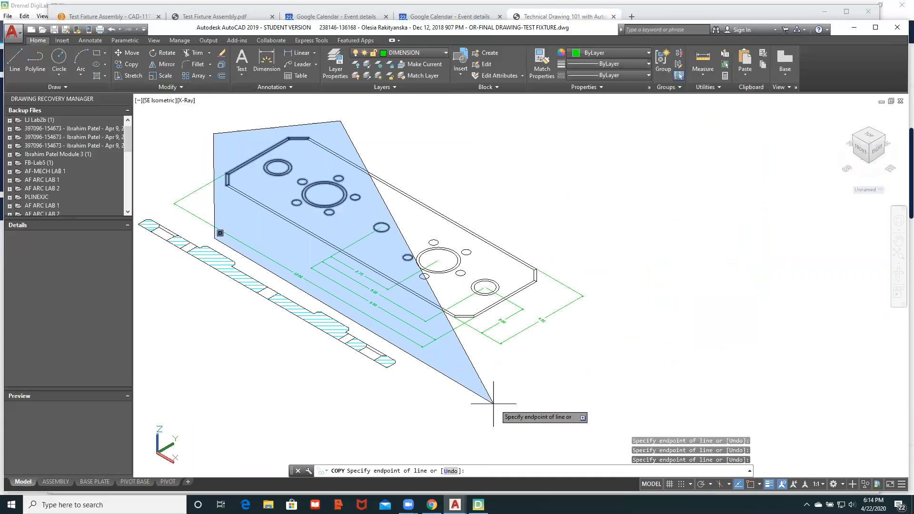
left_click(512, 385)
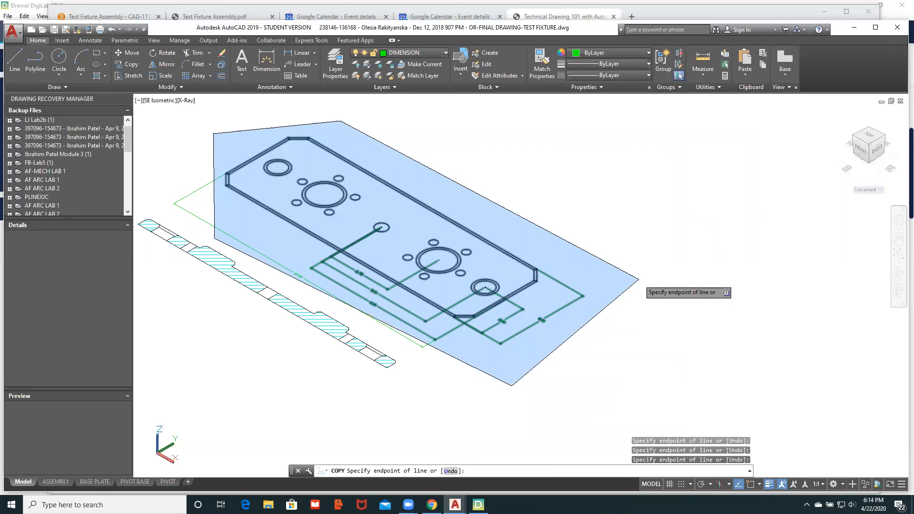
left_click(638, 280)
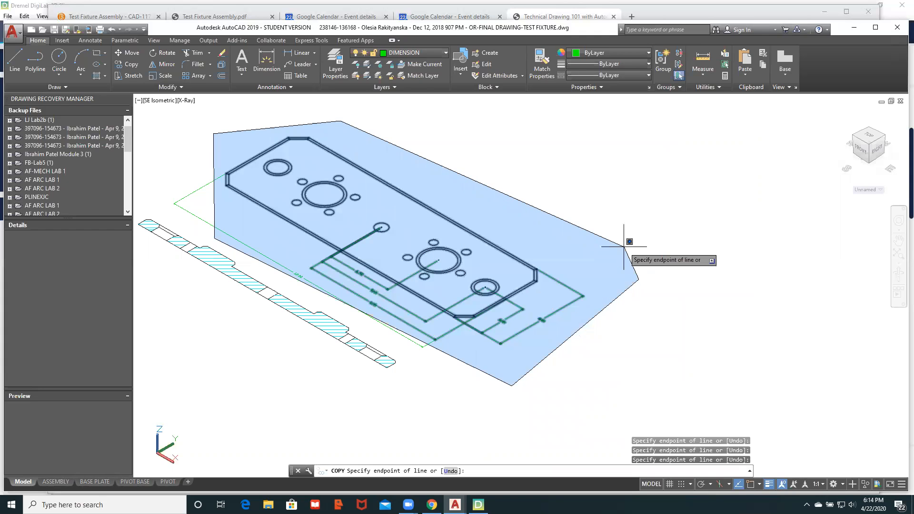
key("Return")
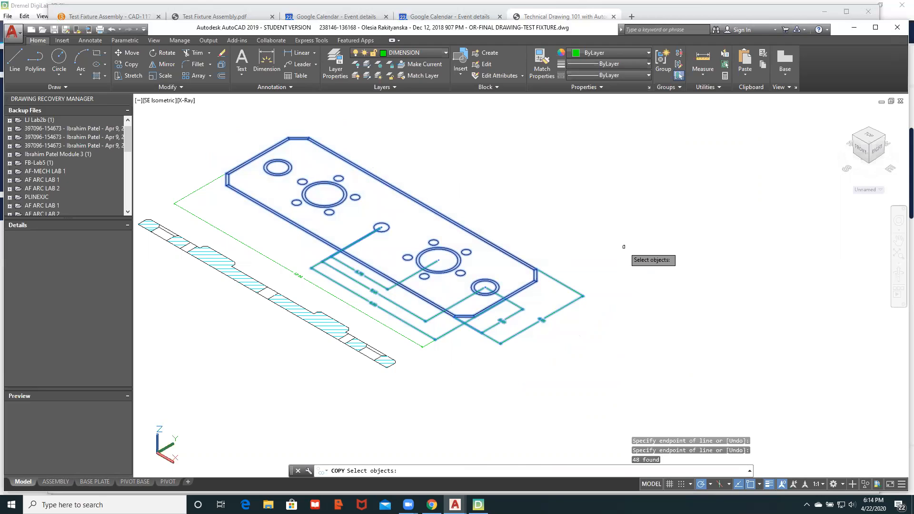
key("Return")
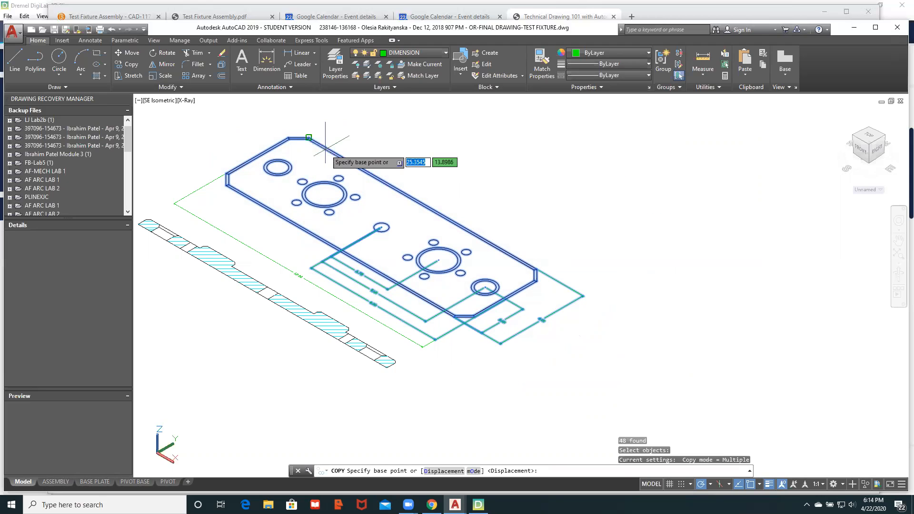
left_click(277, 168)
scroll(527, 285, "down", 6)
middle_click_drag(573, 310, 413, 218)
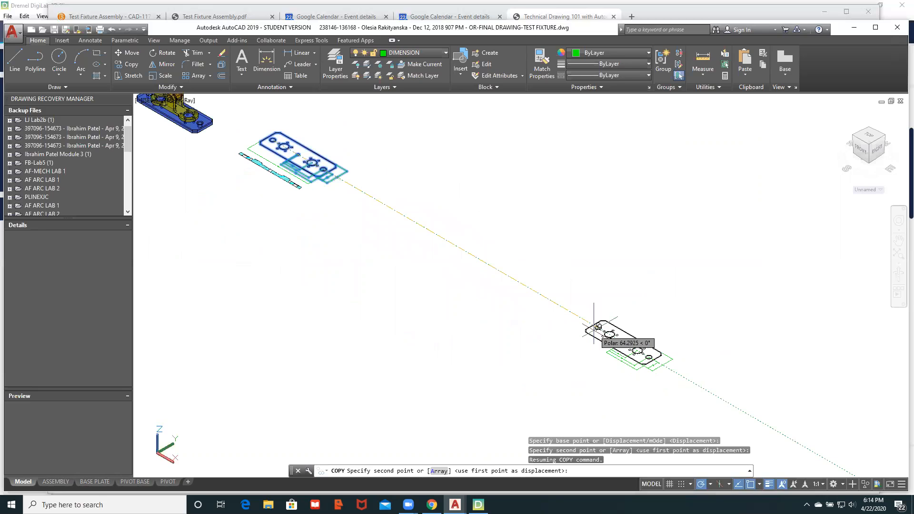
left_click(593, 328)
key("Escape")
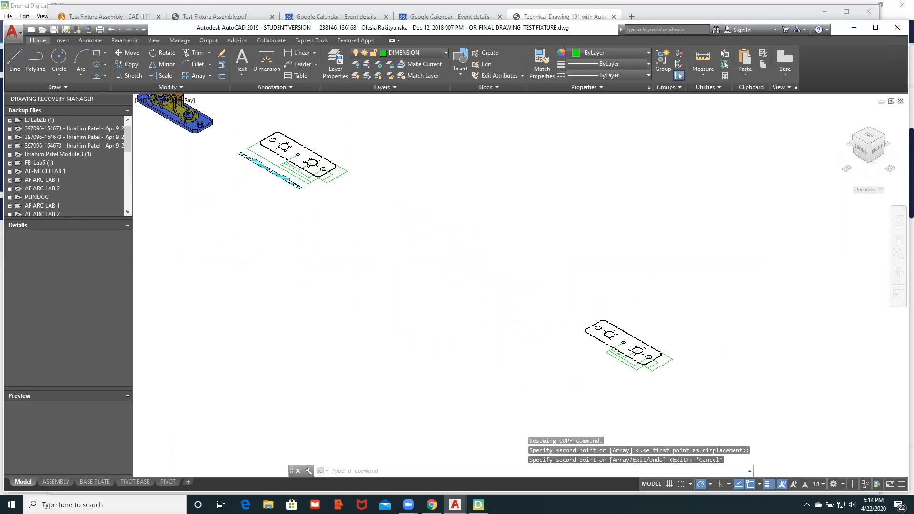
- Erase all the length and width dimensions from the copied base plate plan
scroll(623, 345, "up", 6)
middle_click_drag(637, 286, 456, 264)
scroll(455, 264, "up", 3)
scroll(445, 295, "down", 2)
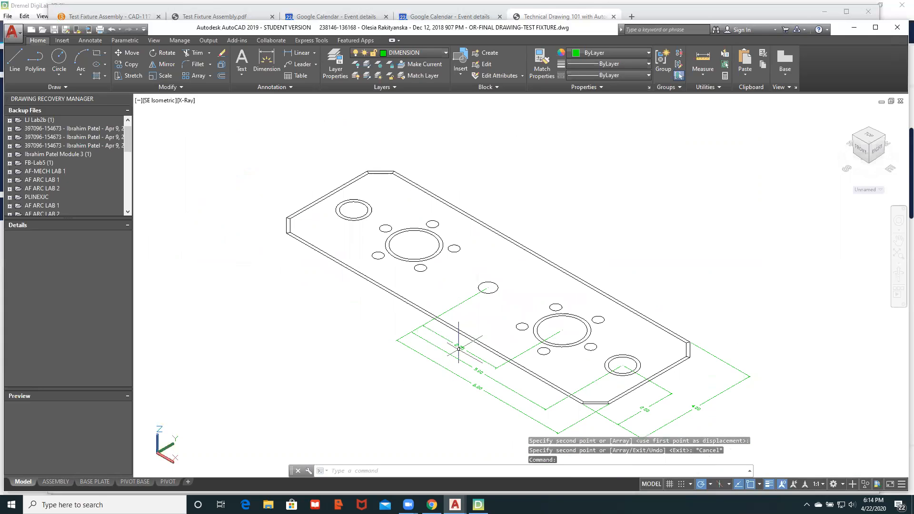
left_click(490, 290)
left_click(401, 375)
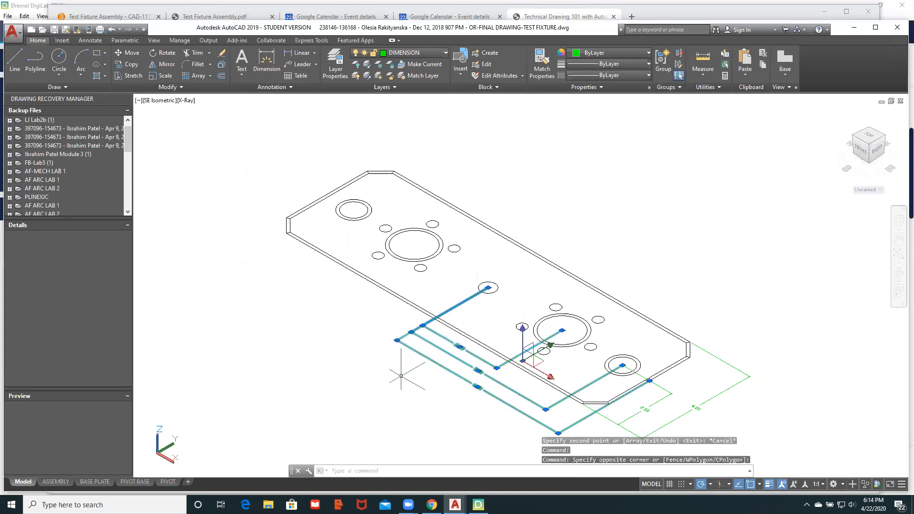
key("Delete")
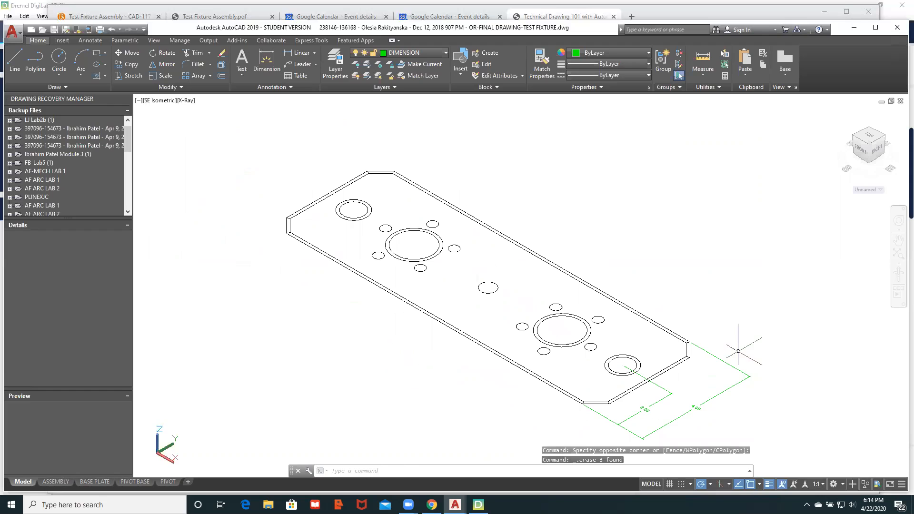
left_click(714, 411)
left_click(637, 416)
key("Delete")
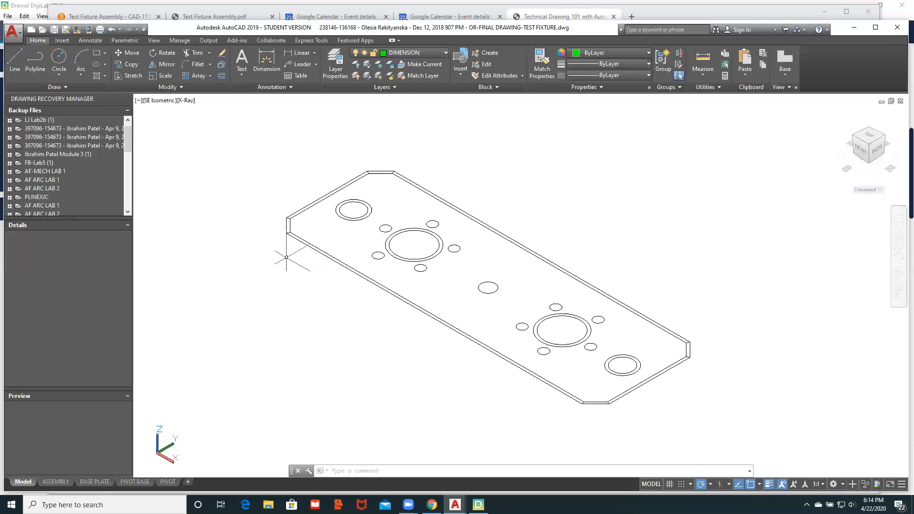
- Erase the copied plate's inner parallel lines along its left end, rear chamfer and rear long edge
left_click(305, 210)
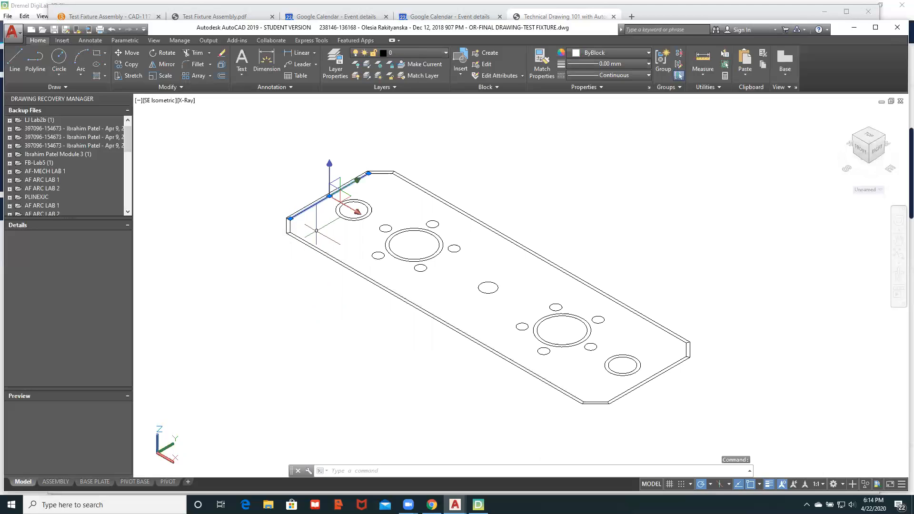
key("Delete")
left_click(382, 172)
key("Delete")
left_click(543, 260)
key("Delete")
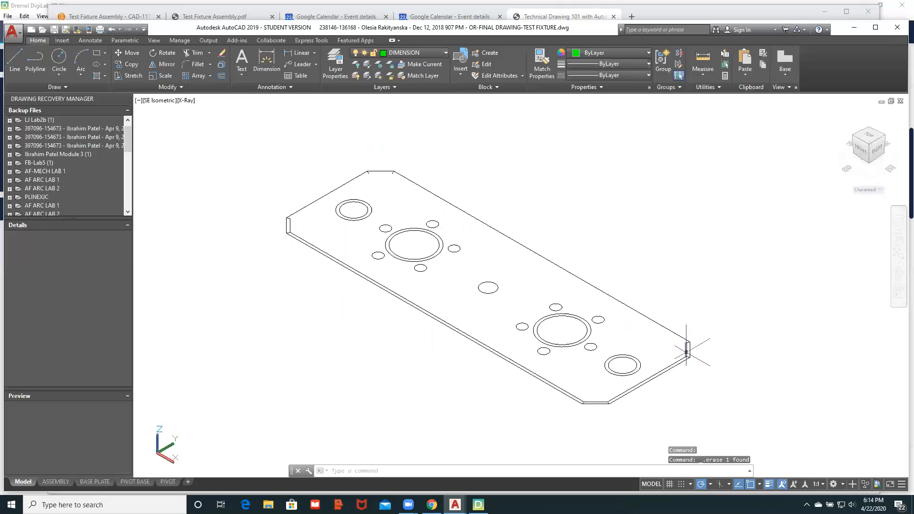
- Erase the remaining inner parallel lines at the right chamfer, right end, front chamfer and front long edge
left_click(686, 351)
left_click(687, 352)
key("Delete")
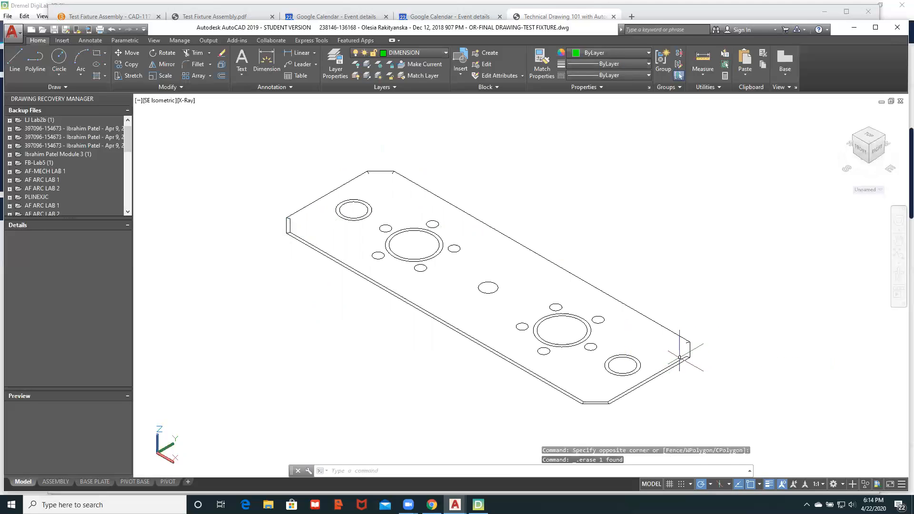
left_click(671, 366)
key("Delete")
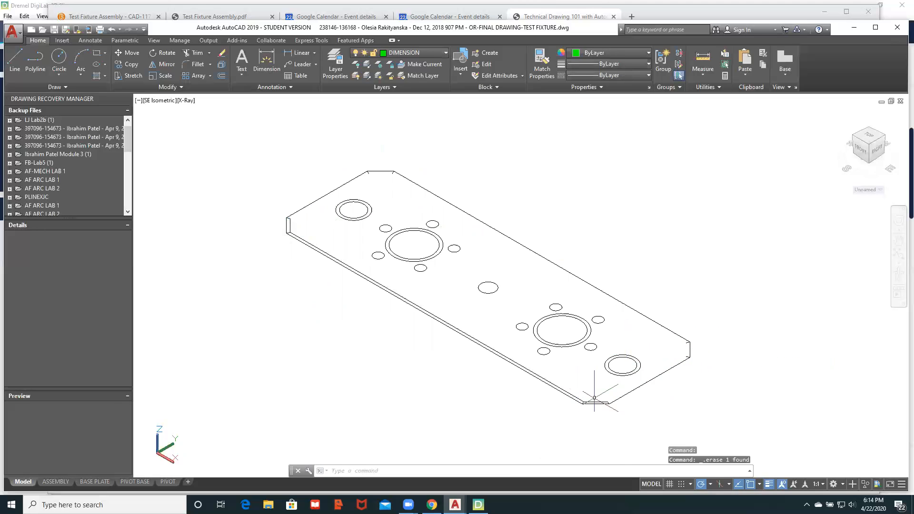
left_click(592, 401)
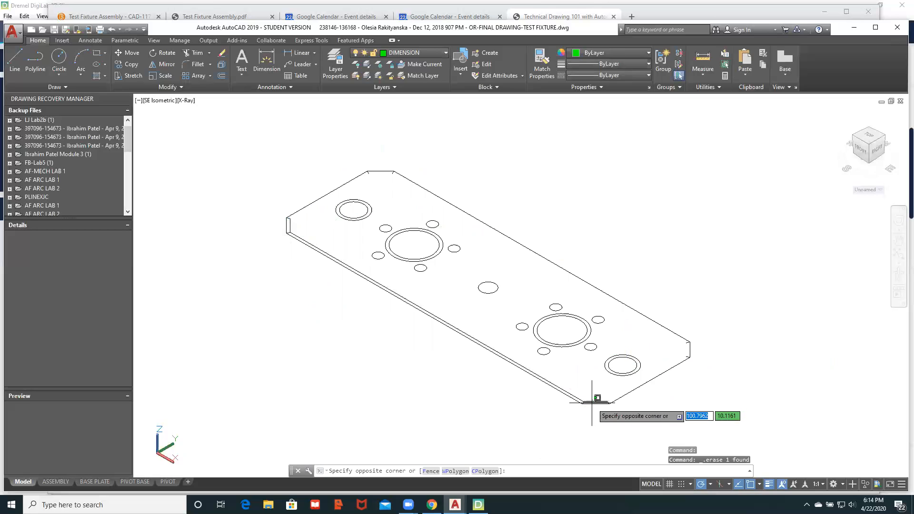
left_click(591, 403)
key("Delete")
left_click(577, 397)
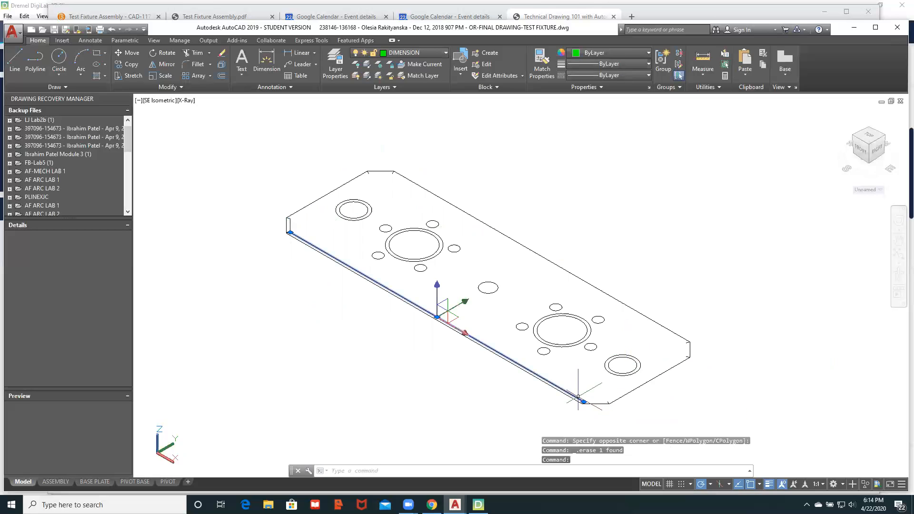
key("Delete")
- Erase the short leftover connecting lines at the copied plate's front and right chamfered corners
scroll(609, 407, "up", 3)
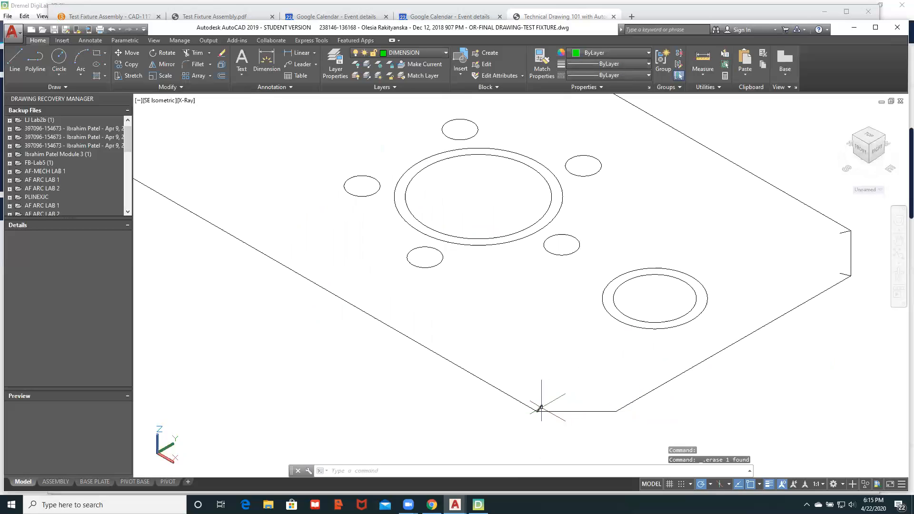
left_click(540, 407)
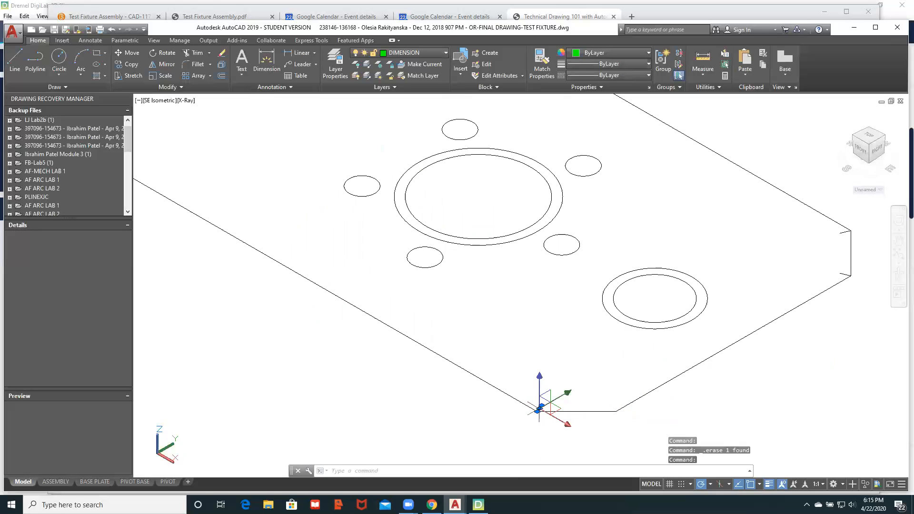
left_click(845, 232)
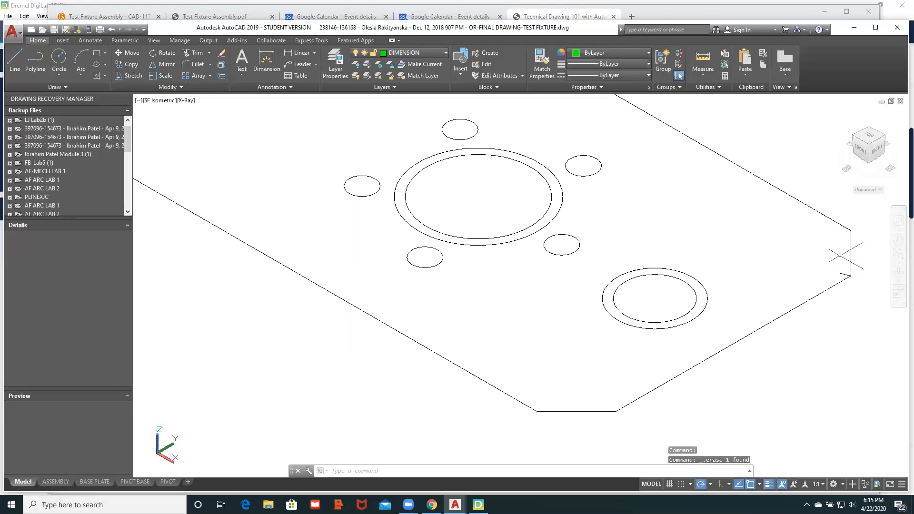
key("Delete")
- Erase the inner line and both short connecting lines at the copied plate's left chamfered corner
scroll(784, 265, "down", 3)
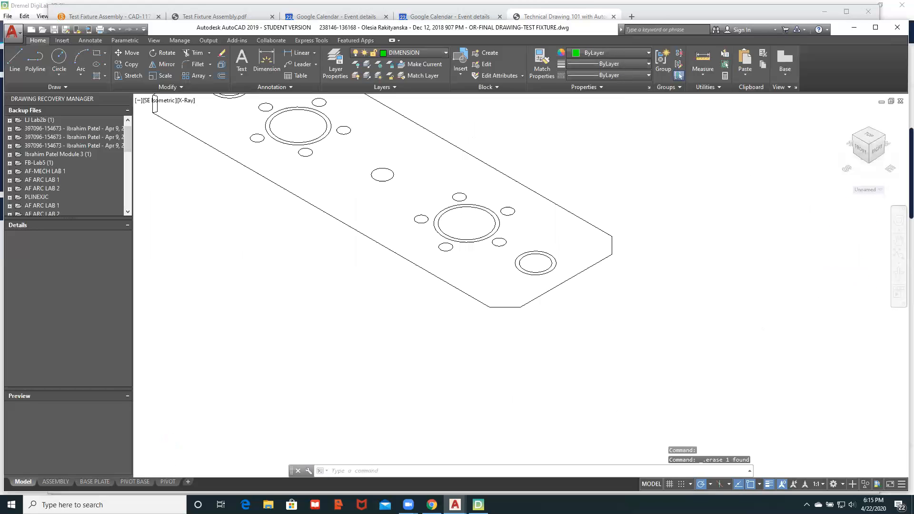
scroll(493, 310, "down", 2)
scroll(357, 245, "up", 1)
scroll(357, 246, "up", 3)
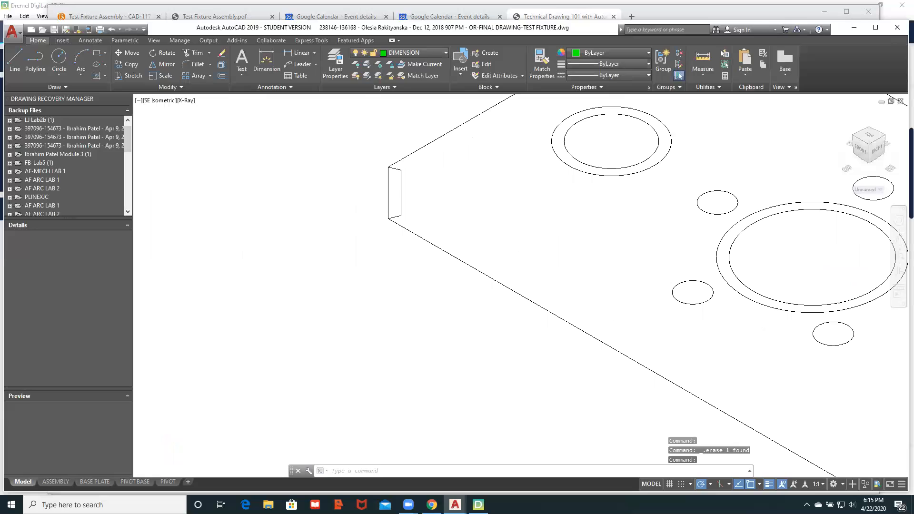
left_click(398, 191)
key("Escape")
left_click(395, 169)
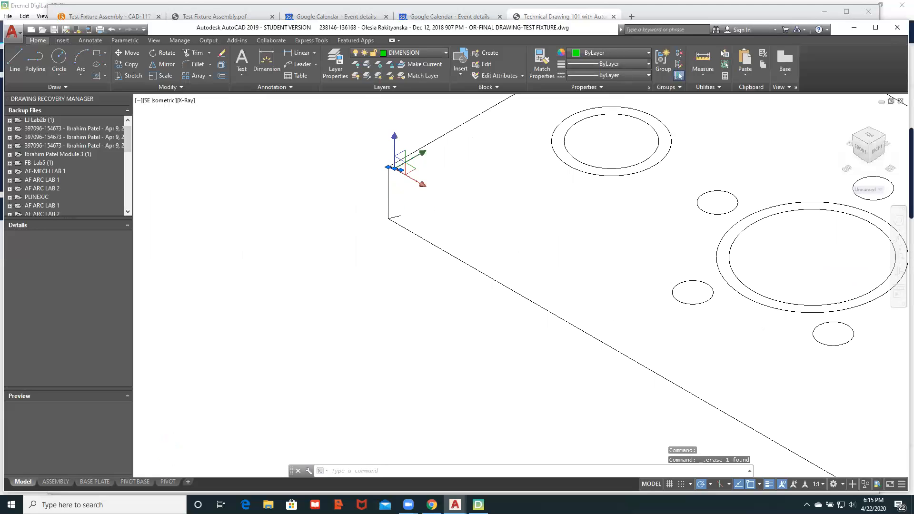
key("Delete")
left_click(398, 216)
key("Delete")
- Erase the two short connecting lines at the copied plate's rear chamfered corner
scroll(458, 188, "down", 5)
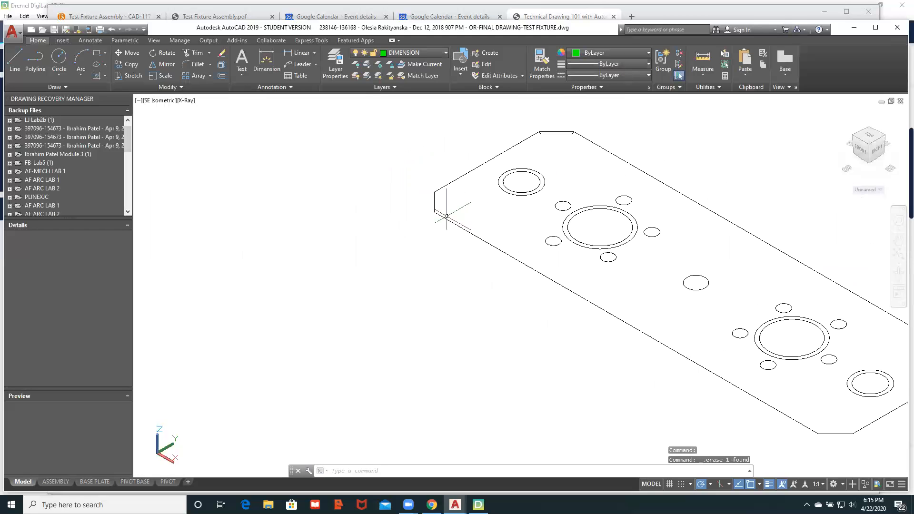
scroll(714, 333, "up", 1)
scroll(466, 191, "up", 5)
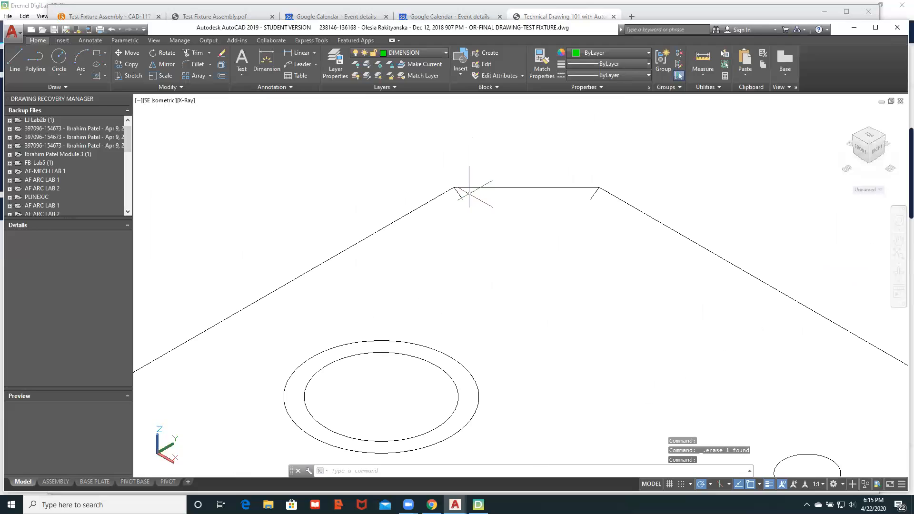
left_click(460, 189)
key("Delete")
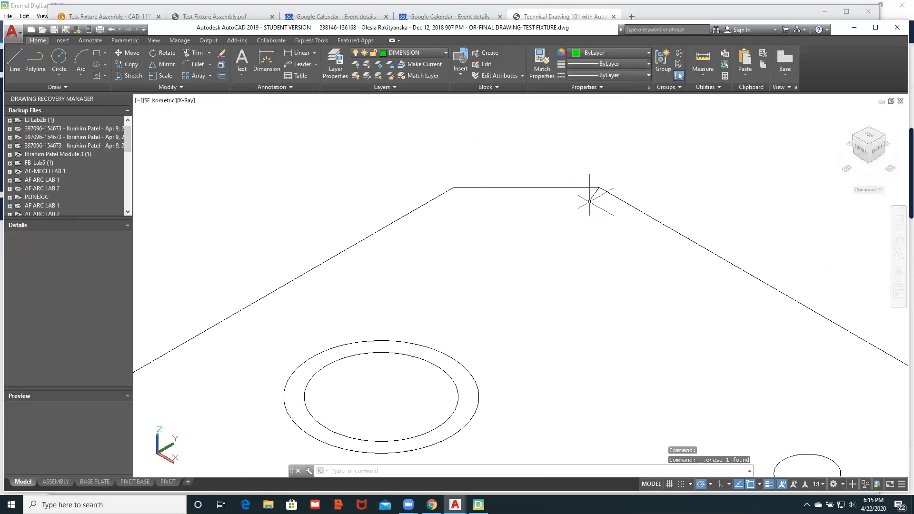
left_click(593, 195)
key("Delete")
- Make OBJ the current layer
scroll(565, 273, "down", 6)
mouse_move(581, 320)
middle_mouse_down()
mouse_move(481, 281)
mouse_move(403, 217)
middle_mouse_up()
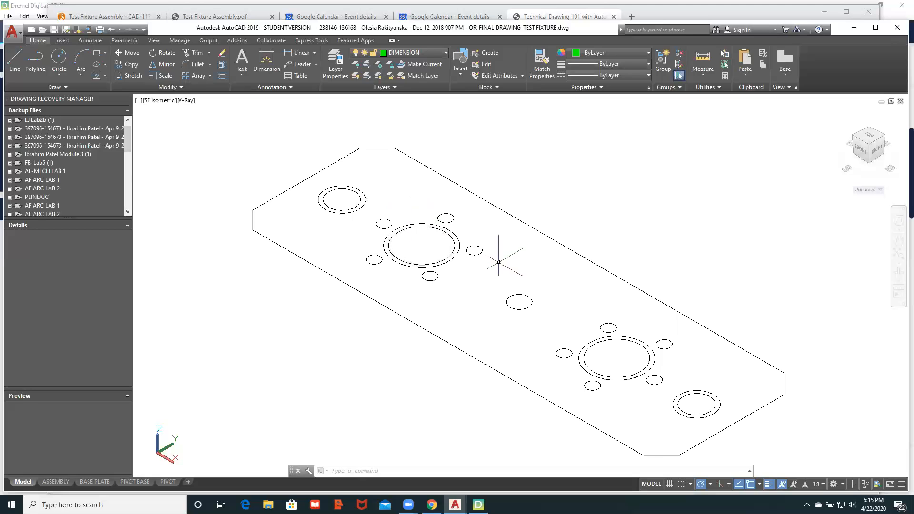
scroll(510, 271, "down", 2)
middle_click_drag(513, 271, 520, 256)
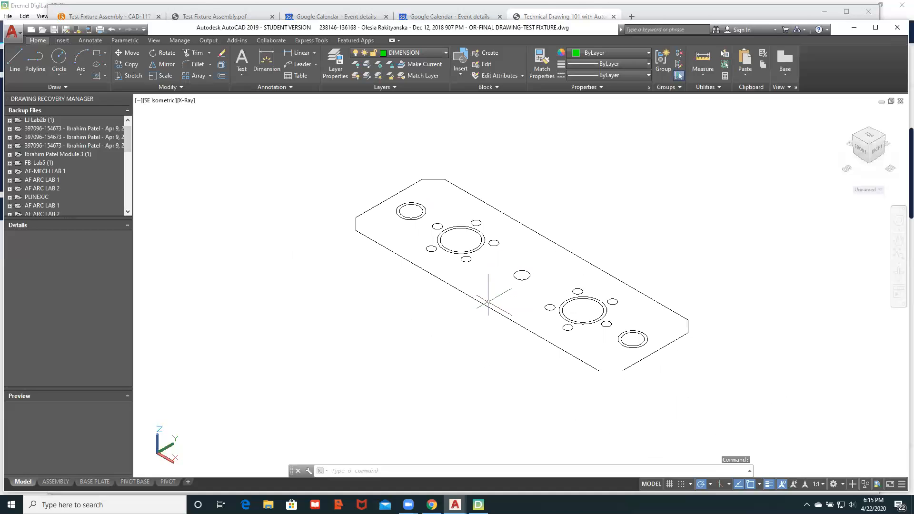
middle_click_drag(499, 291, 441, 303)
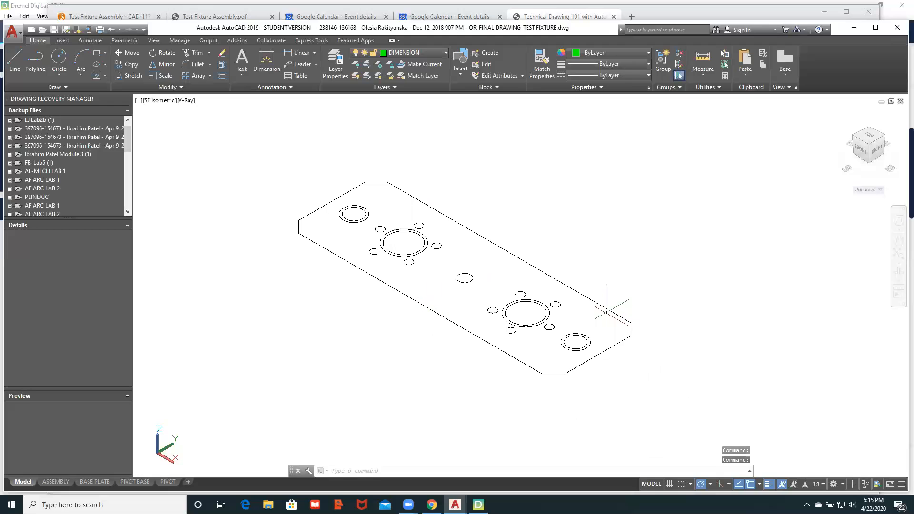
scroll(606, 312, "up", 2)
middle_click_drag(361, 220, 406, 245)
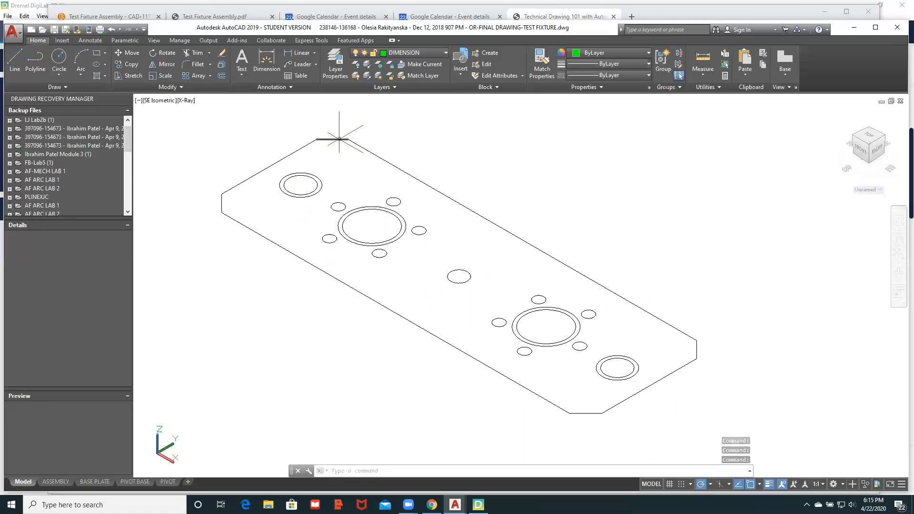
left_click(428, 55)
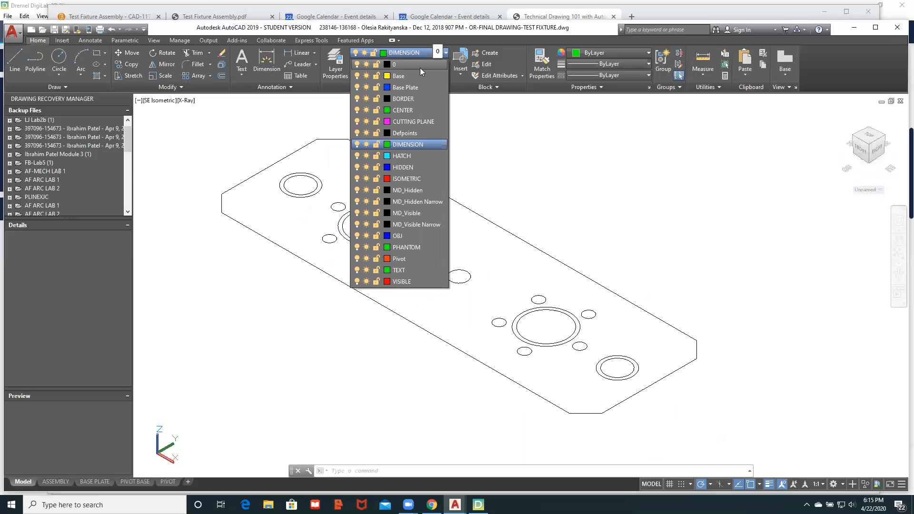
left_click(402, 235)
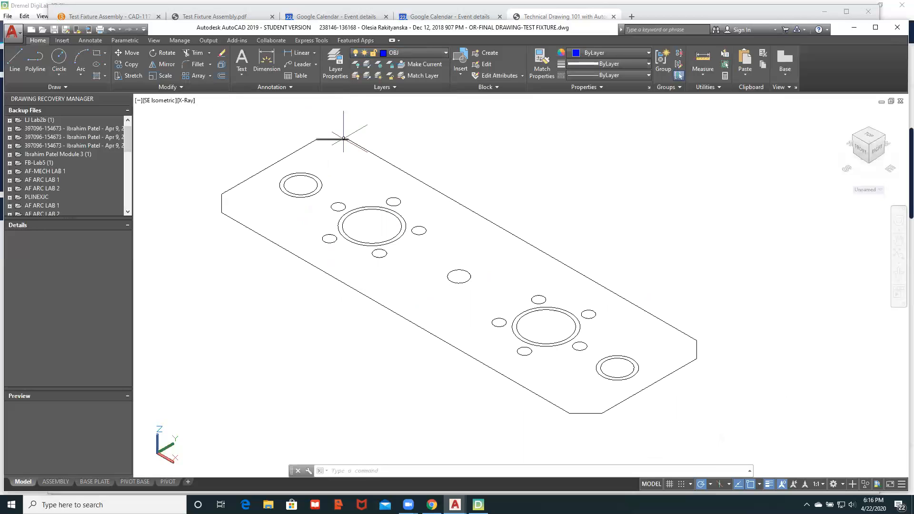
- Assign all eight edges of the copied plate's outer outline to the OBJ layer
left_click(378, 138)
left_click(323, 157)
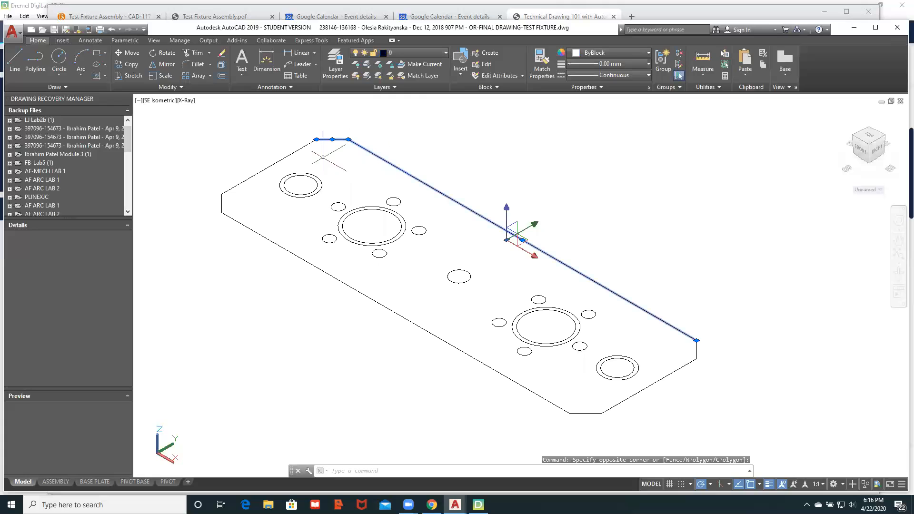
left_click(279, 153)
left_click(241, 196)
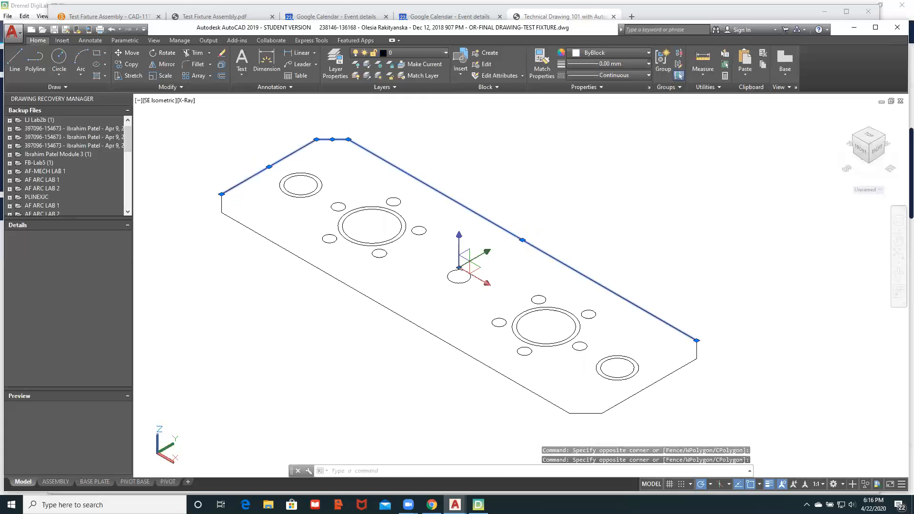
left_click(237, 202)
left_click(213, 214)
left_click(588, 406)
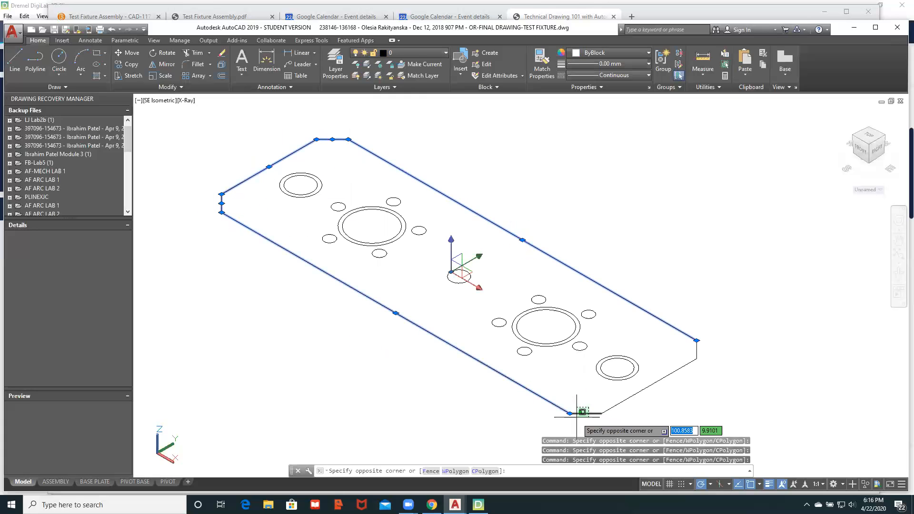
left_click(577, 417)
left_click(652, 407)
left_click(650, 371)
left_click(704, 346)
left_click(683, 362)
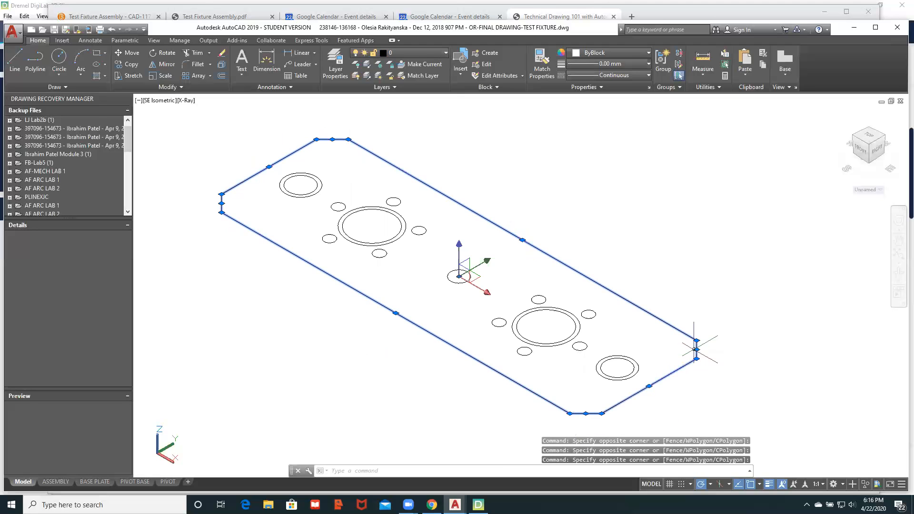
left_click(428, 52)
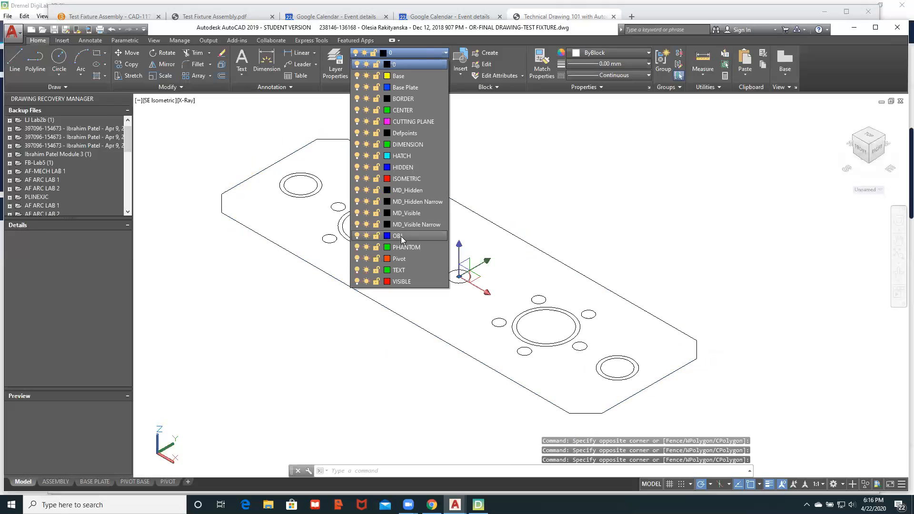
left_click(401, 236)
key("Escape")
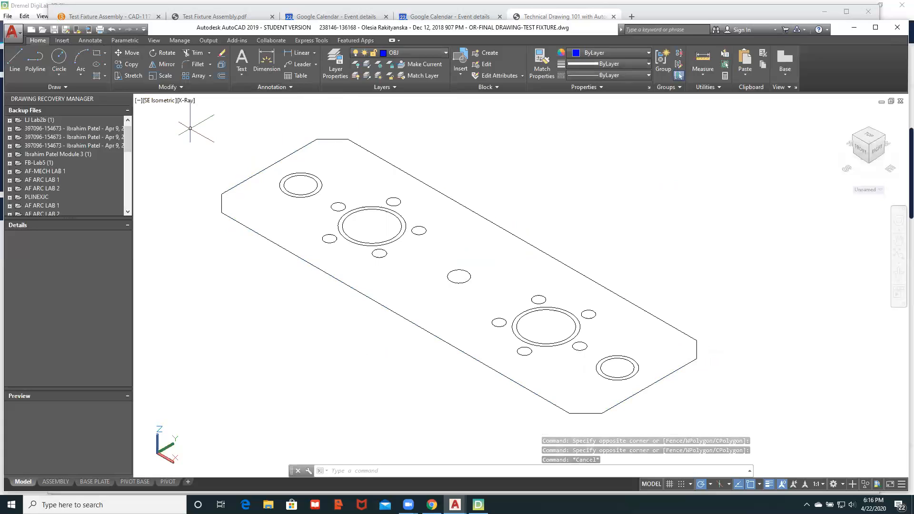
- Convert an outline edge to a polyline with PEDIT and join the other seven outline edges into one closed polyline
type("pedit")
key("Return")
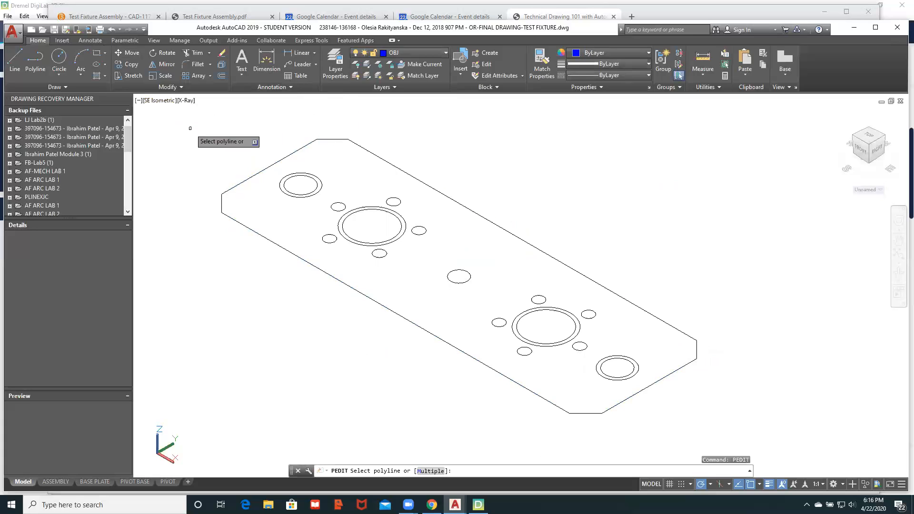
left_click(280, 159)
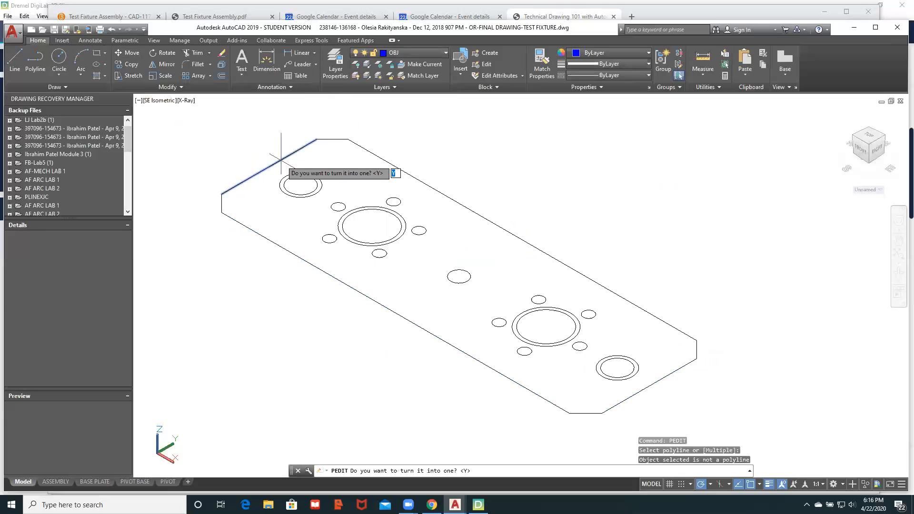
key("Return")
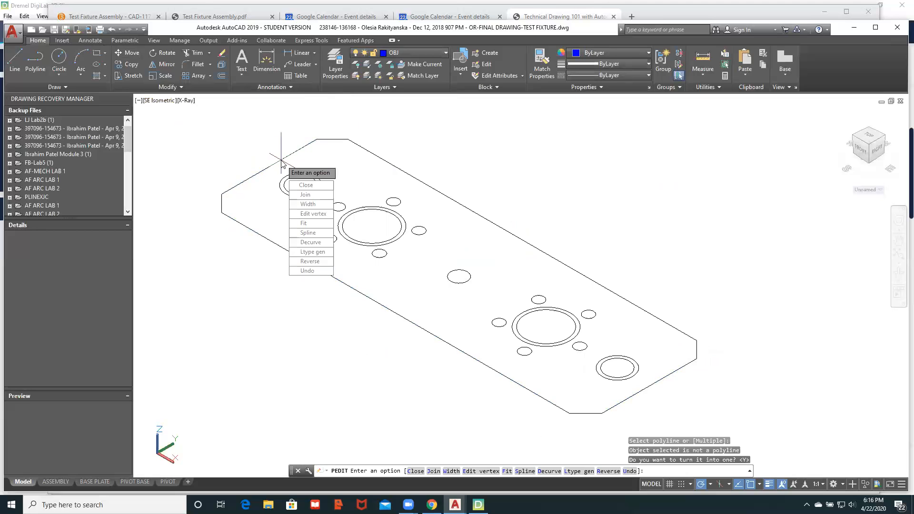
left_click(306, 190)
left_click(367, 118)
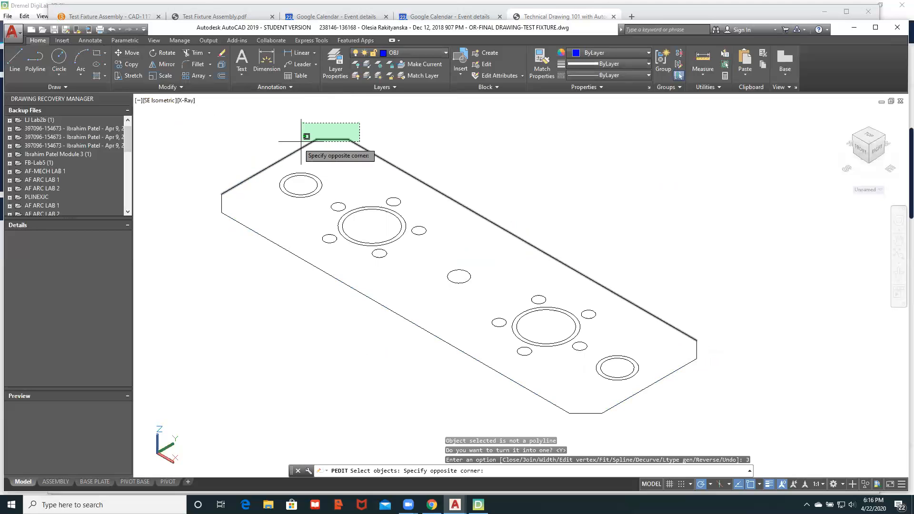
left_click(273, 170)
left_click(710, 319)
left_click(687, 386)
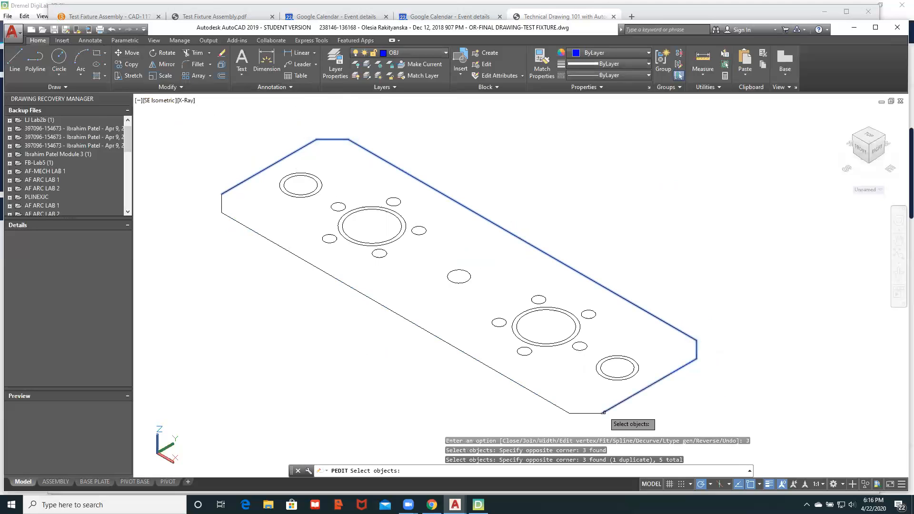
left_click(571, 413)
left_click(565, 408)
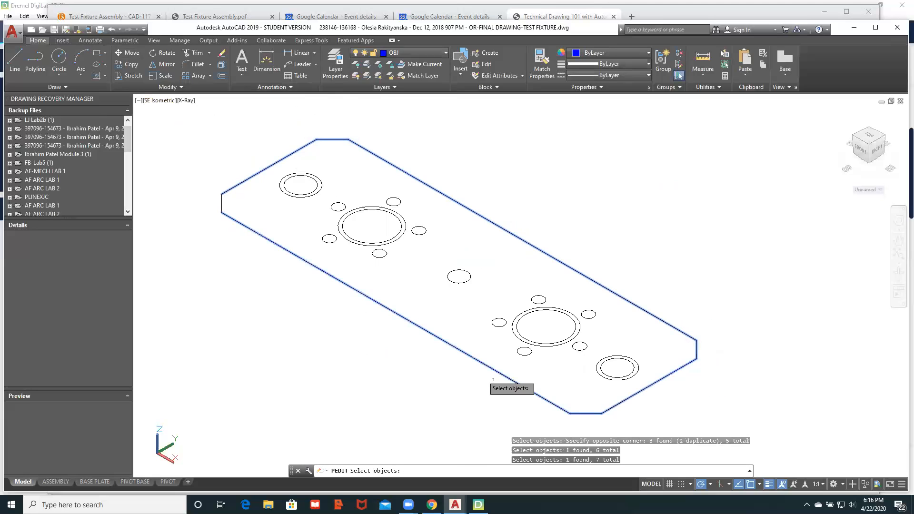
left_click(223, 205)
left_click(201, 217)
key("Return")
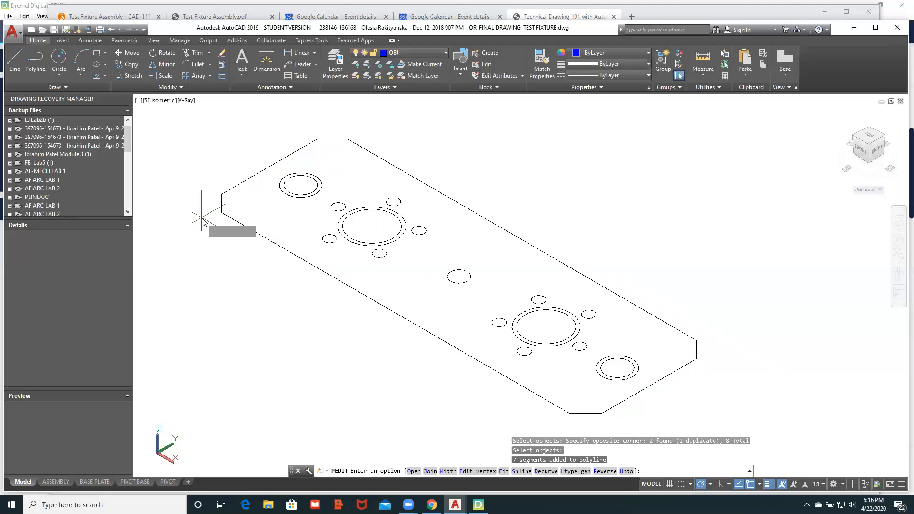
key("Return")
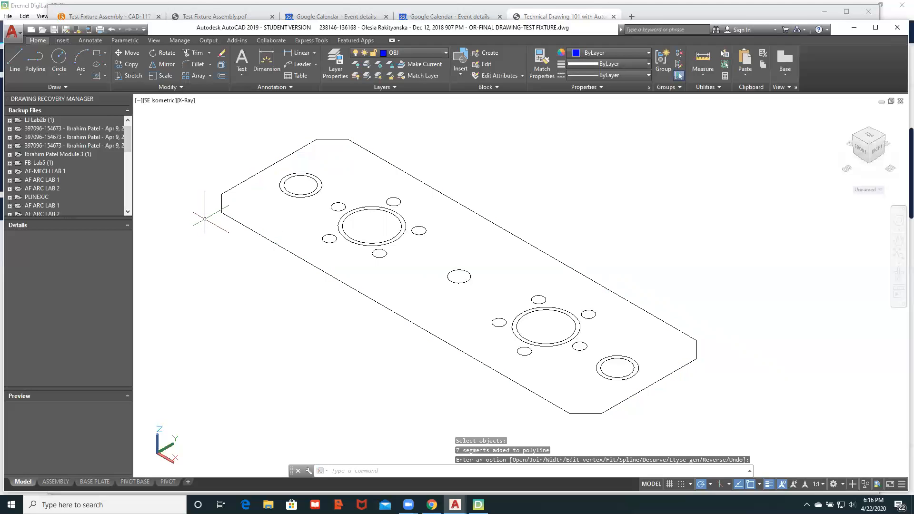
- Check that the plate outline selects as one object and review the OBJ layer's color and lineweight in the layer properties
left_click(222, 209)
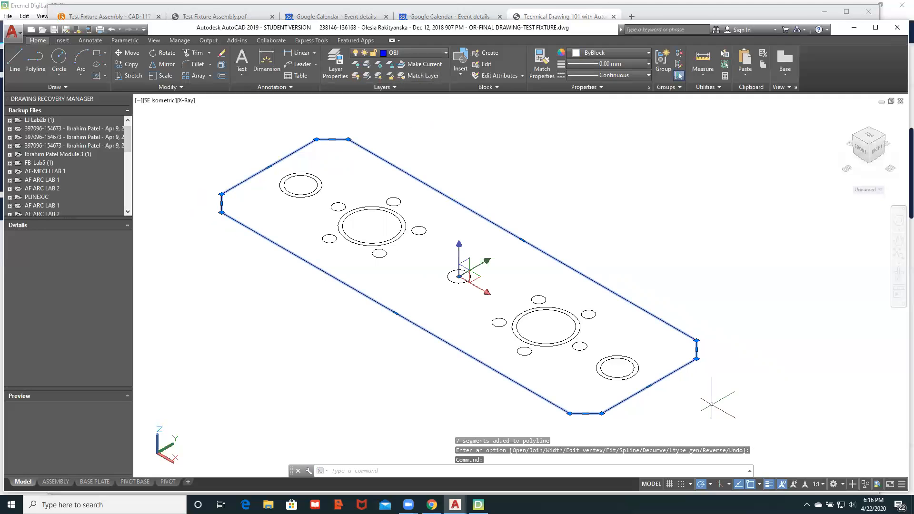
left_click(335, 65)
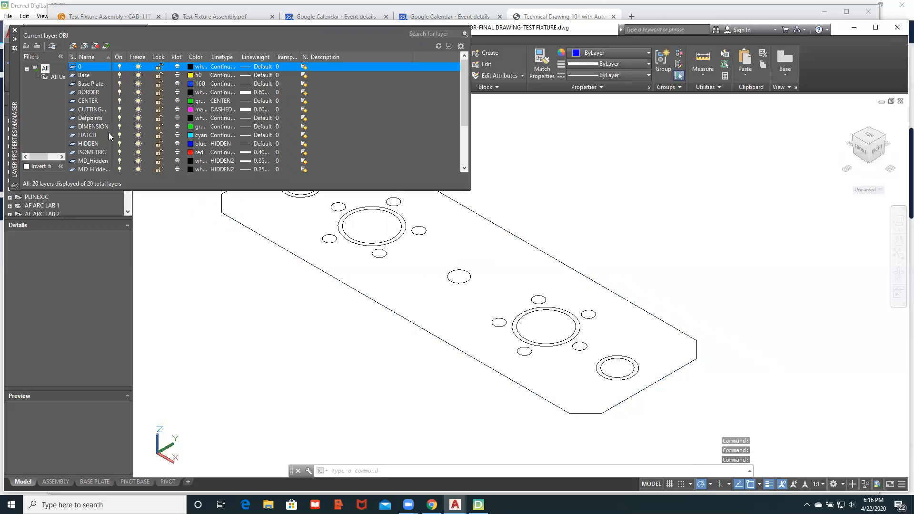
left_click_drag(464, 85, 465, 134)
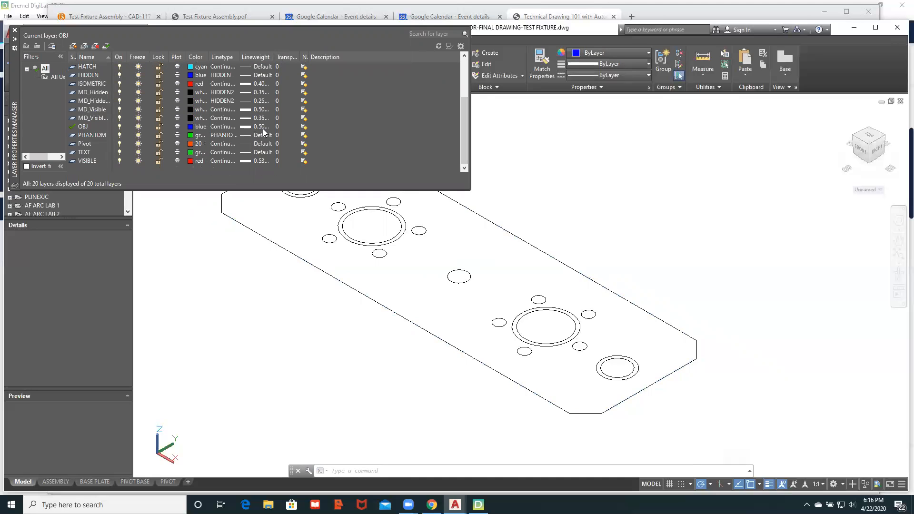
left_click(15, 30)
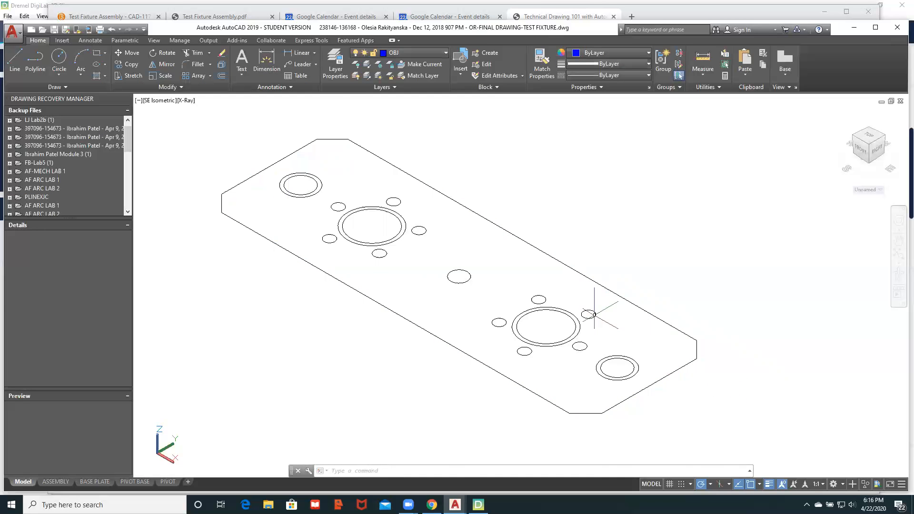
scroll(596, 308, "up", 5)
left_click(616, 247)
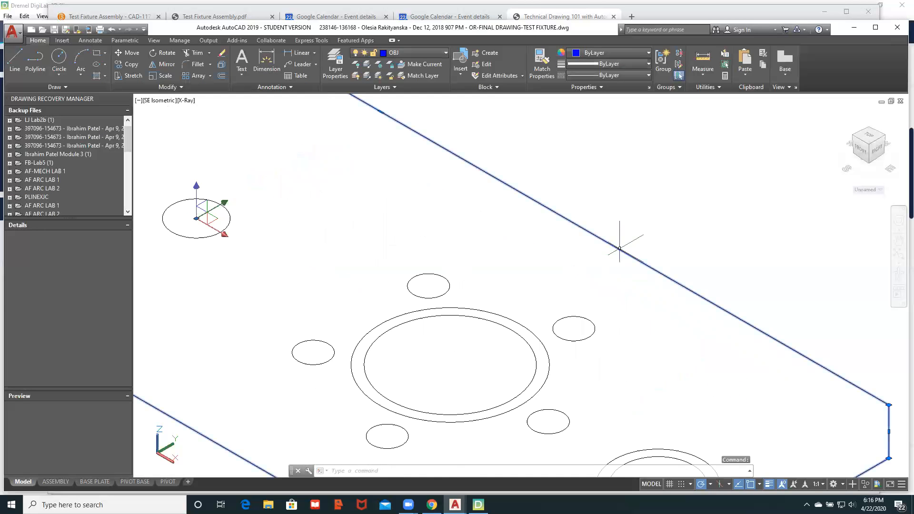
scroll(406, 270, "down", 5)
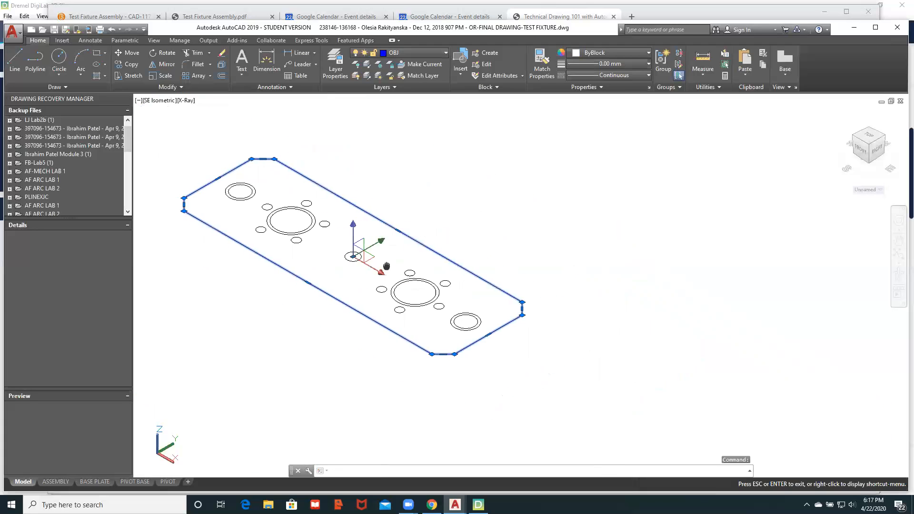
key("Escape")
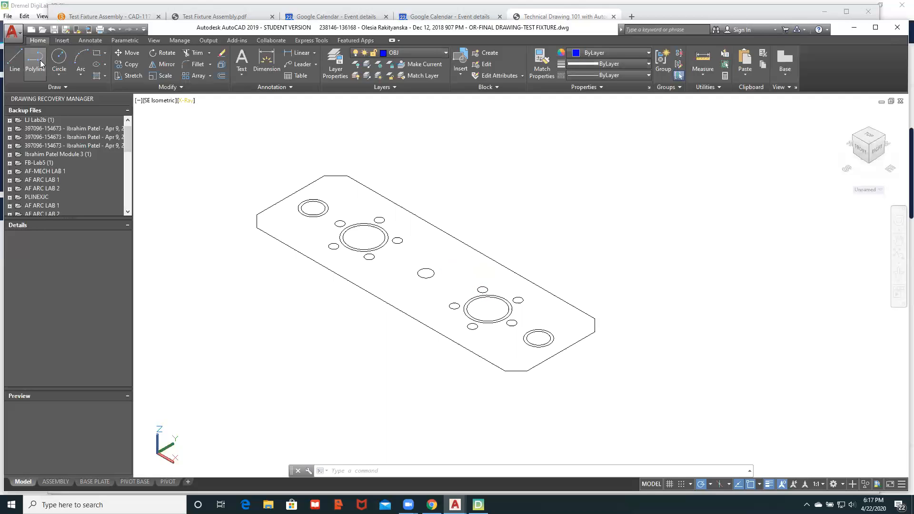
- Switch to the 3D Modeling workspace and extrude the closed plate outline .5 downward as a solid
left_click(841, 484)
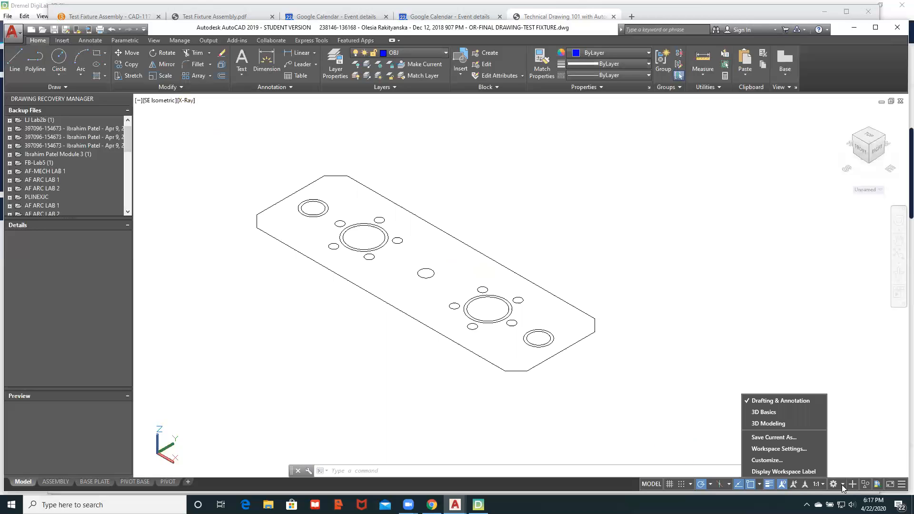
left_click(784, 423)
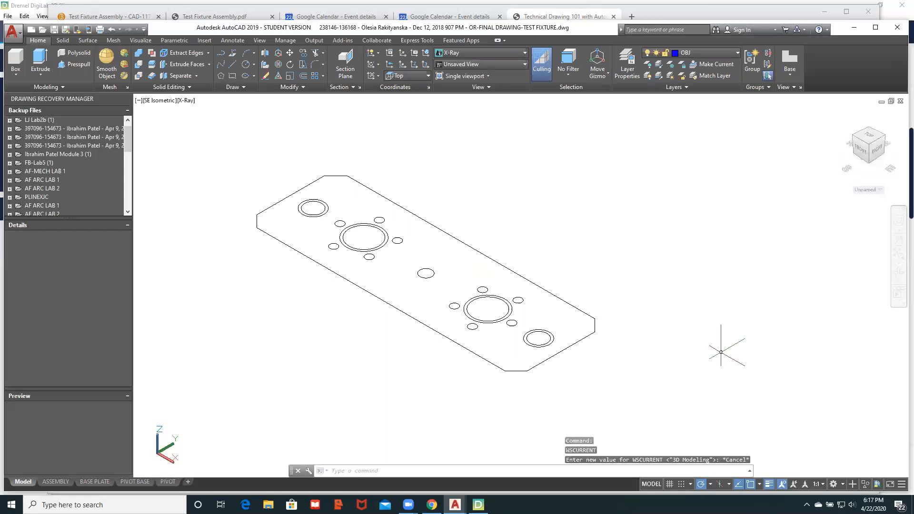
left_click(40, 74)
left_click(33, 91)
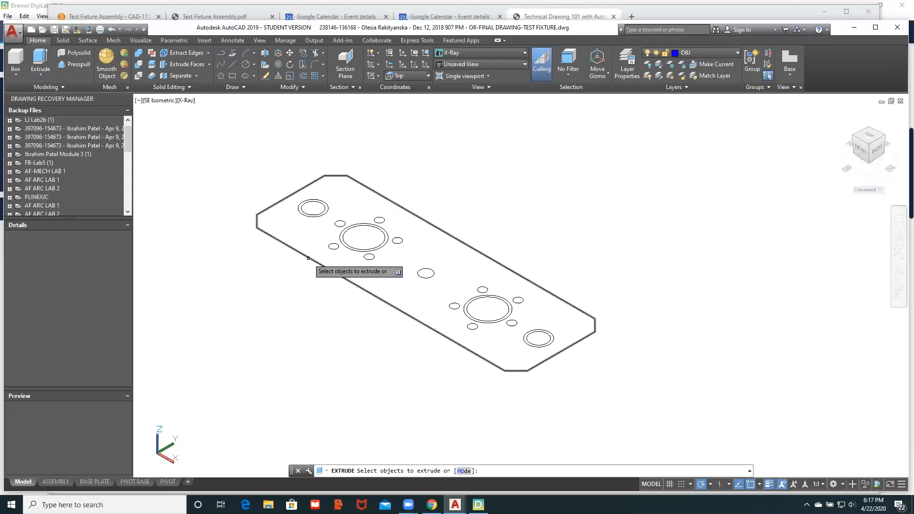
left_click(308, 258)
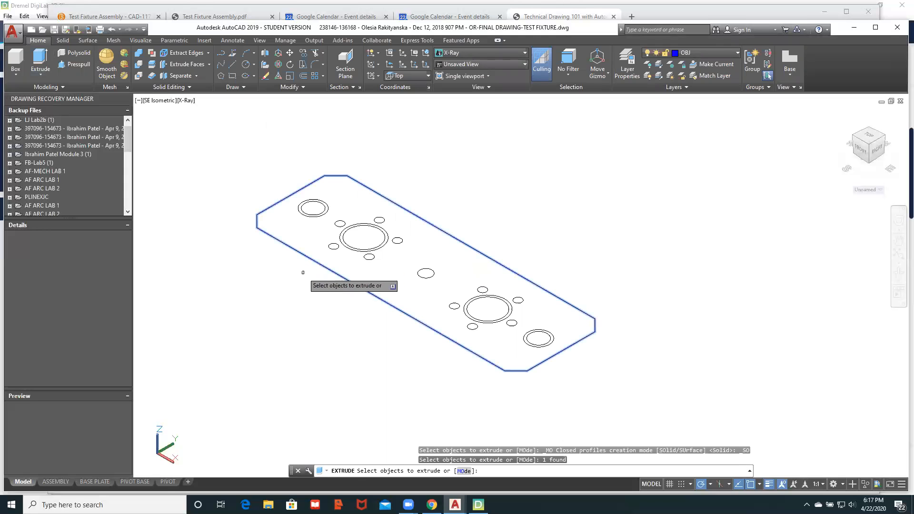
key("Return")
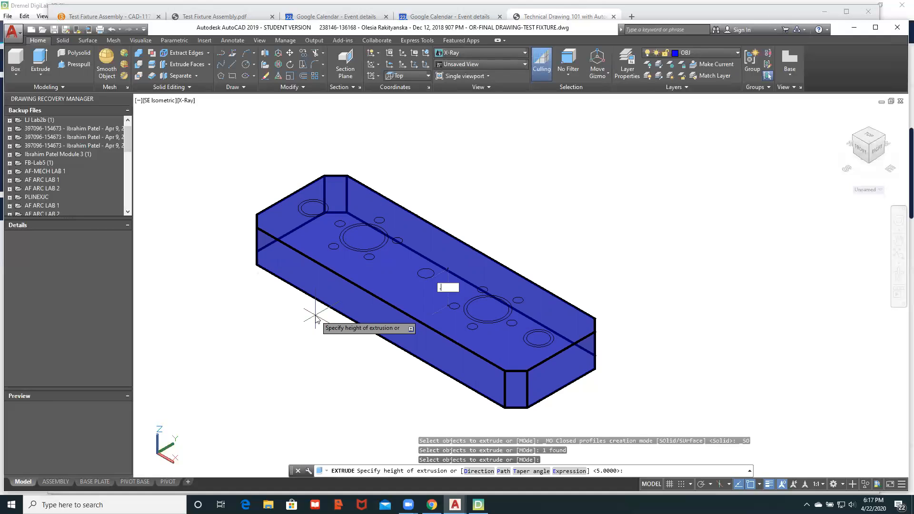
key("Return")
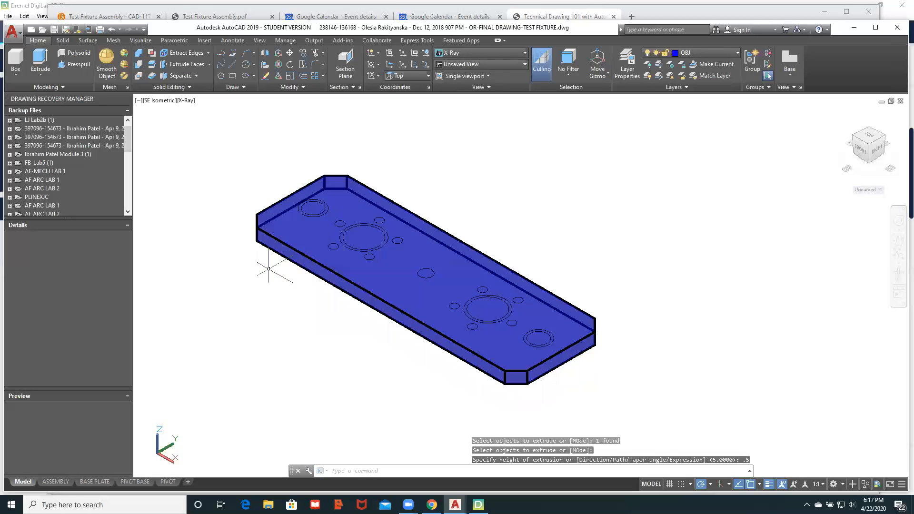
- Presspull the inner circle of the concentric pair near the plate's chamfered back end down through the plate to cut the hole
scroll(322, 205, "up", 3)
scroll(322, 205, "up", 3)
scroll(259, 189, "down", 2)
middle_click_drag(259, 189, 347, 247)
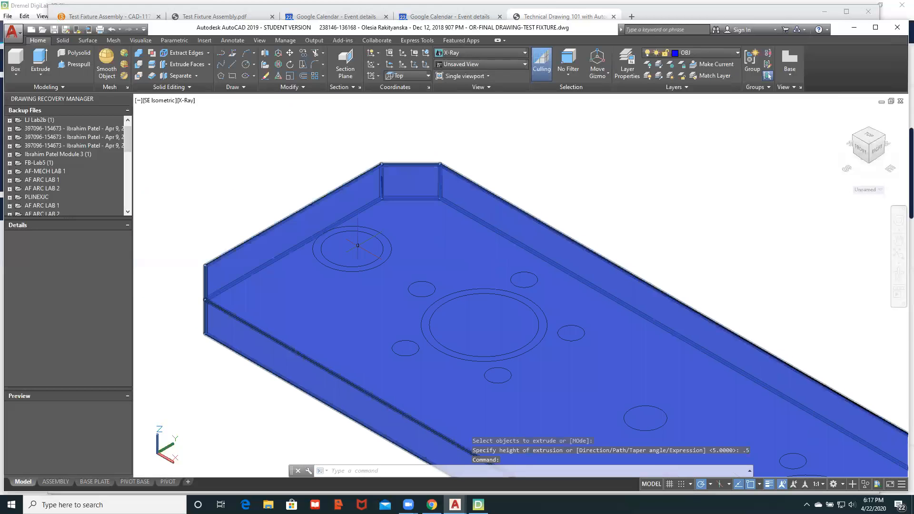
left_click(72, 63)
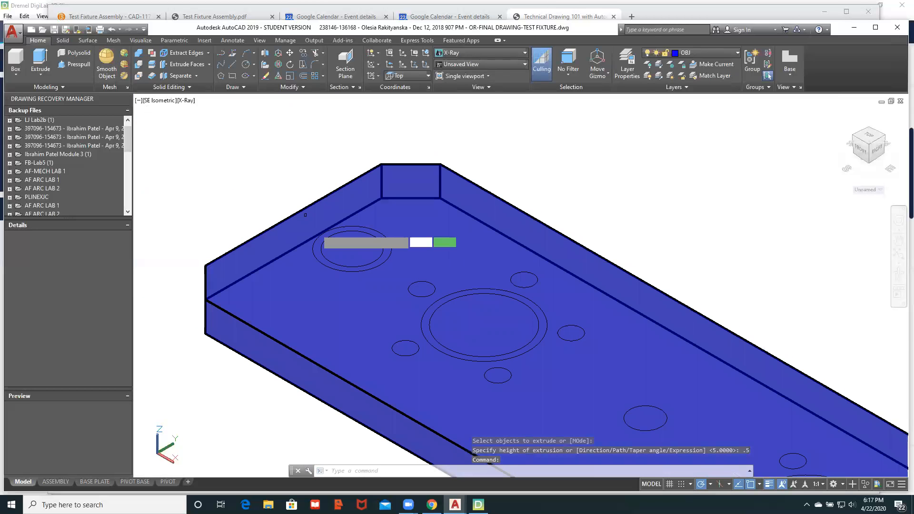
left_click(351, 259)
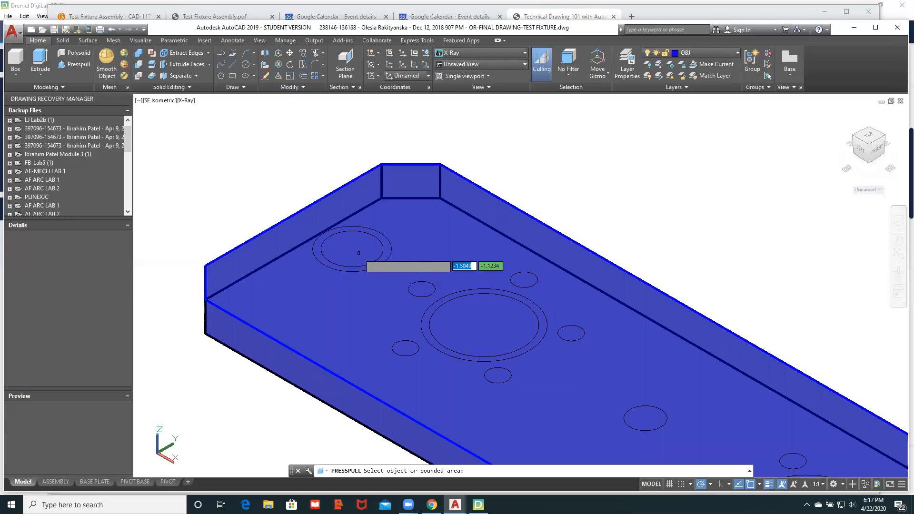
left_click(257, 439)
scroll(257, 439, "down", 6)
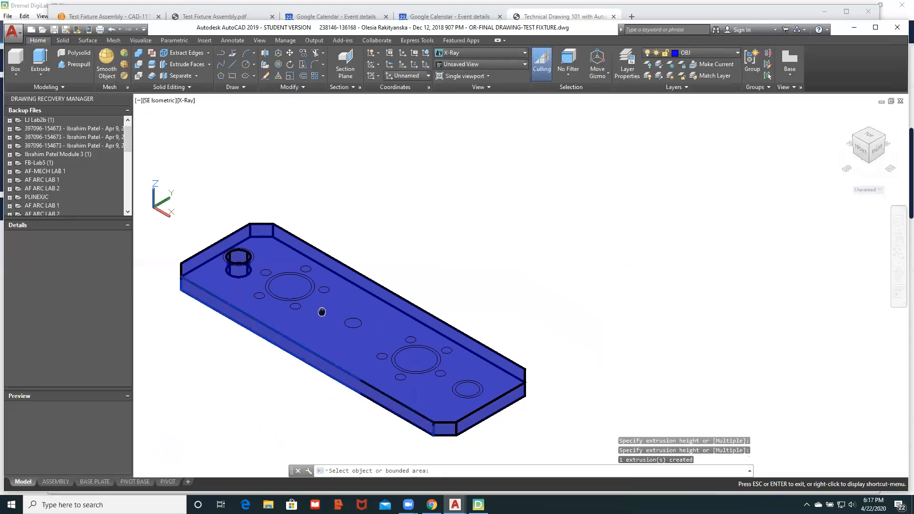
- Presspull each of the five small circles around the neighbouring large circle down through the plate to cut the holes
scroll(274, 268, "up", 8)
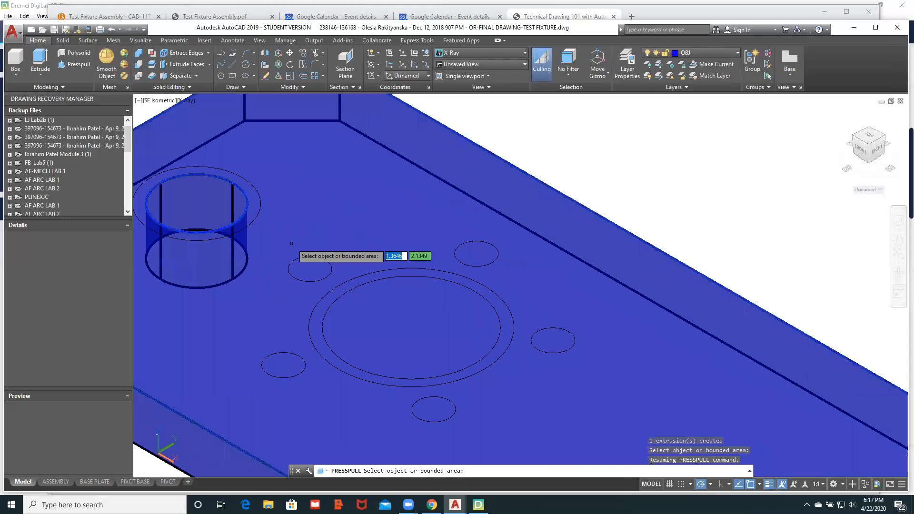
left_click(302, 260)
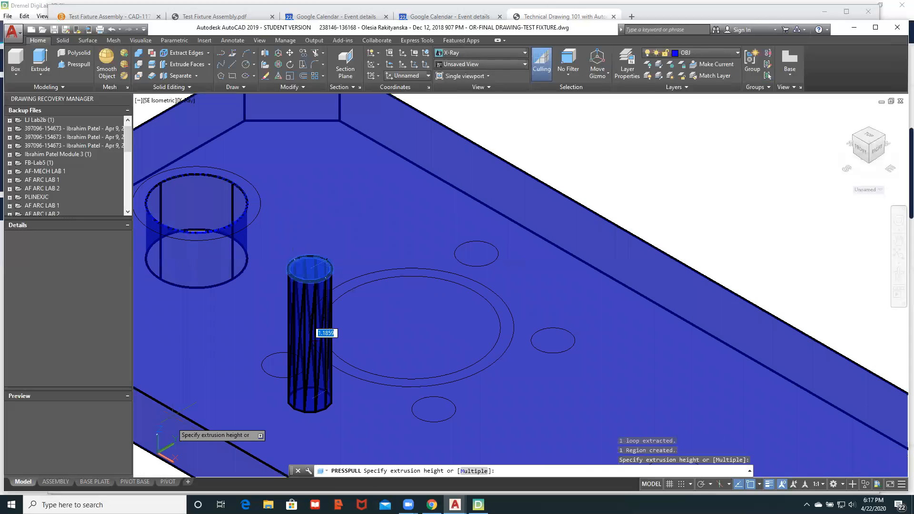
middle_click_drag(172, 438, 264, 309)
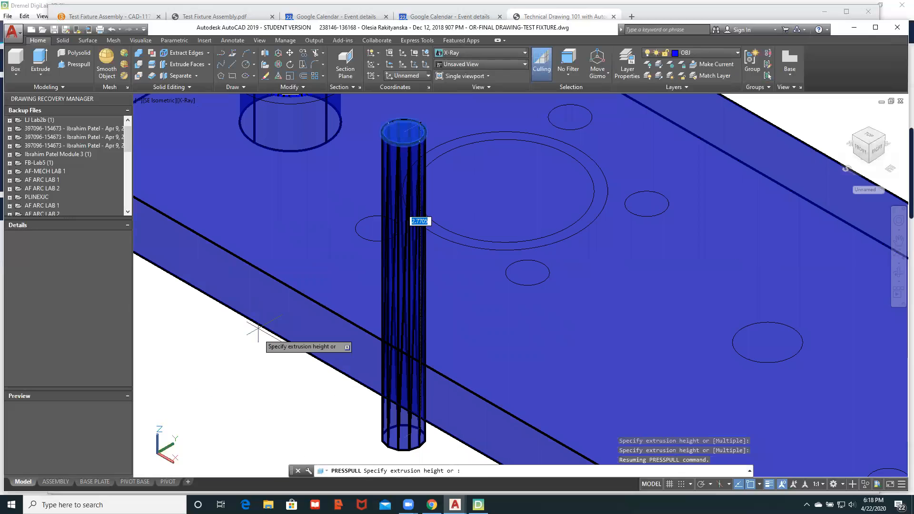
left_click(262, 379)
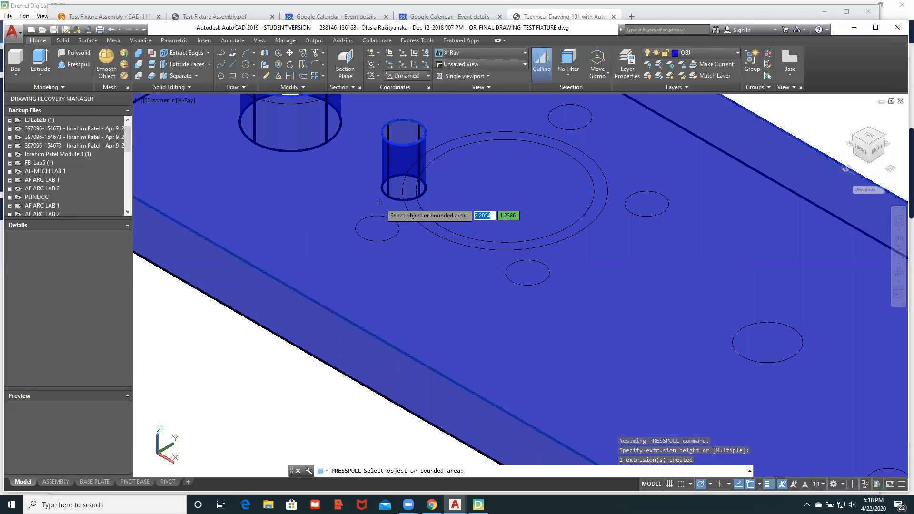
left_click(376, 225)
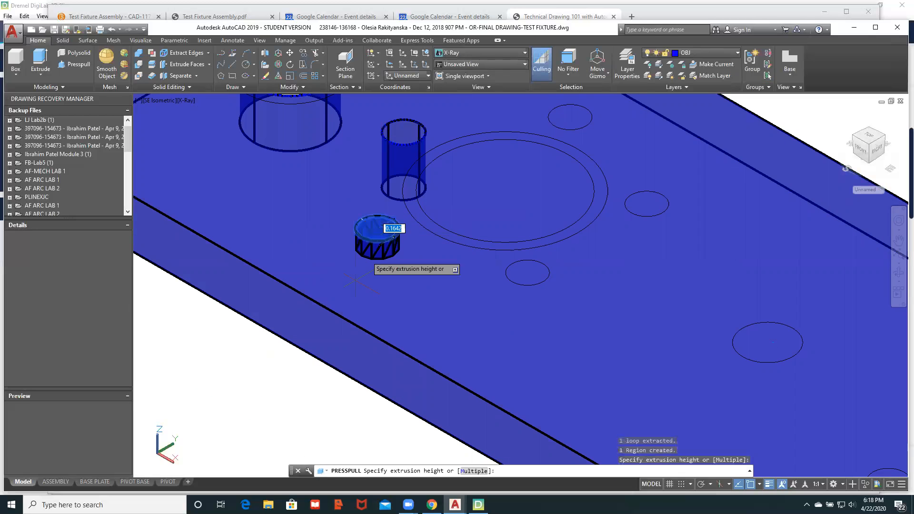
left_click(301, 429)
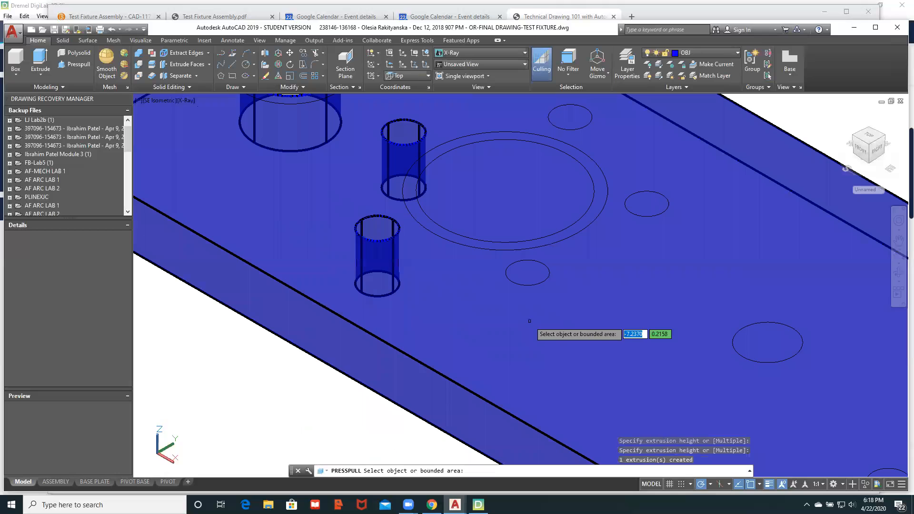
left_click(528, 272)
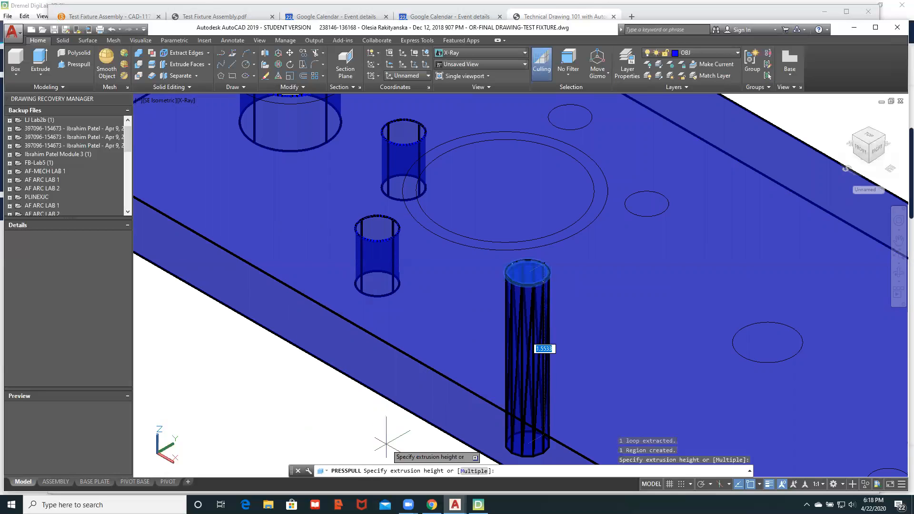
left_click(478, 424)
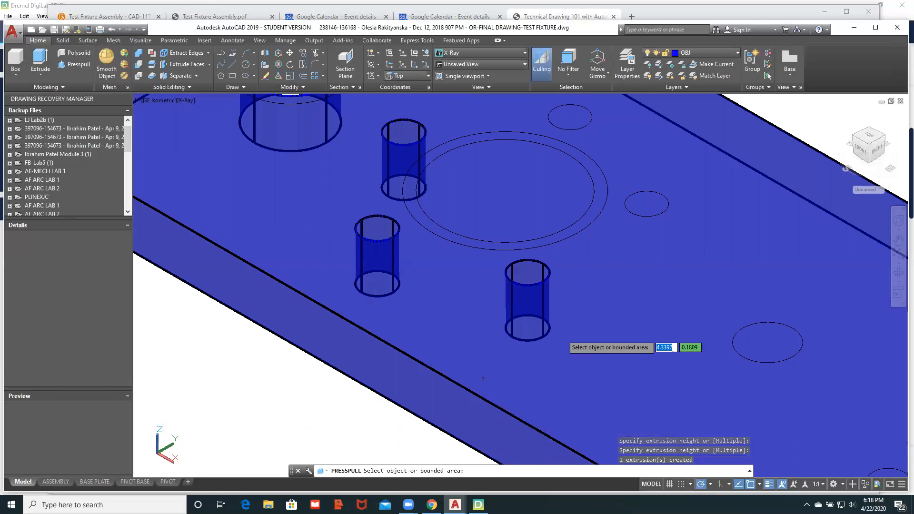
left_click(647, 202)
left_click(269, 373)
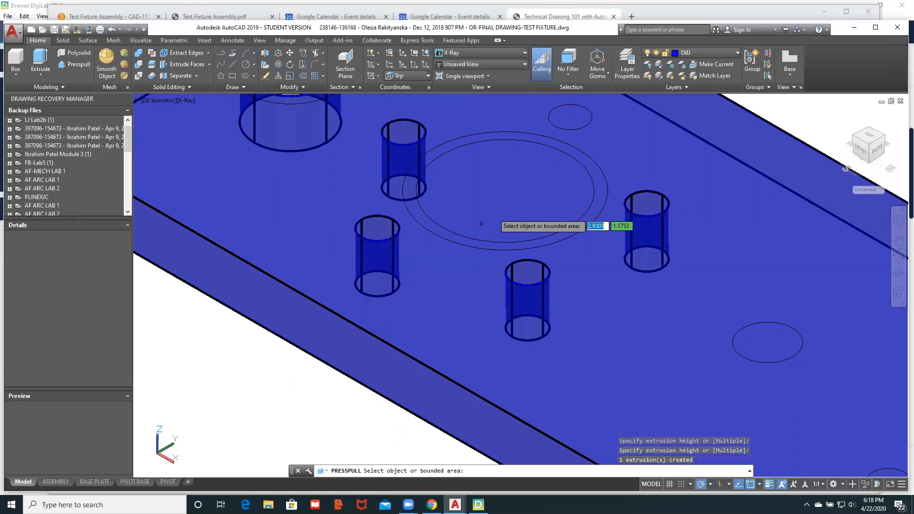
left_click(569, 115)
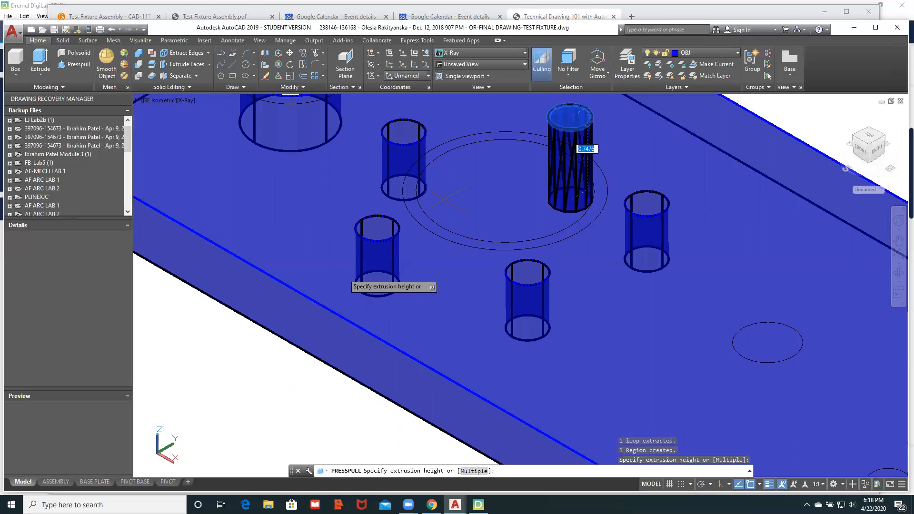
left_click(227, 407)
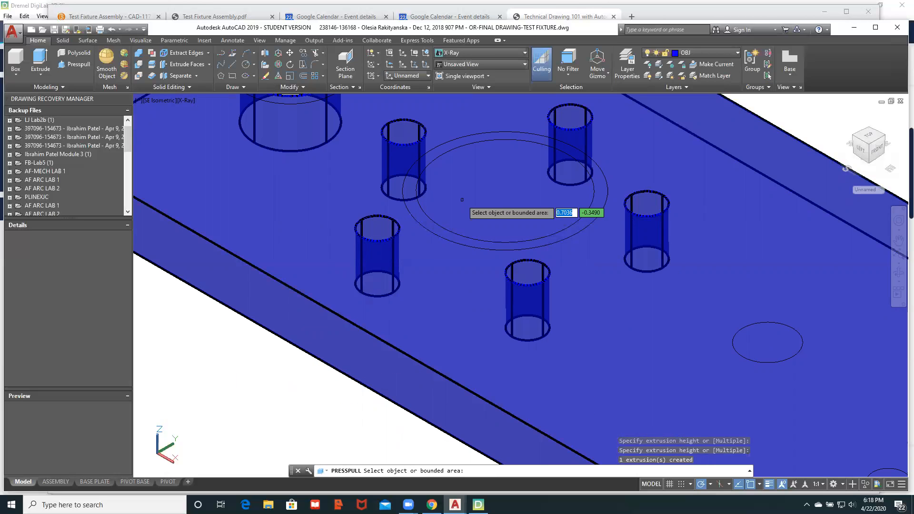
key("Return")
key("Return")
key("Escape")
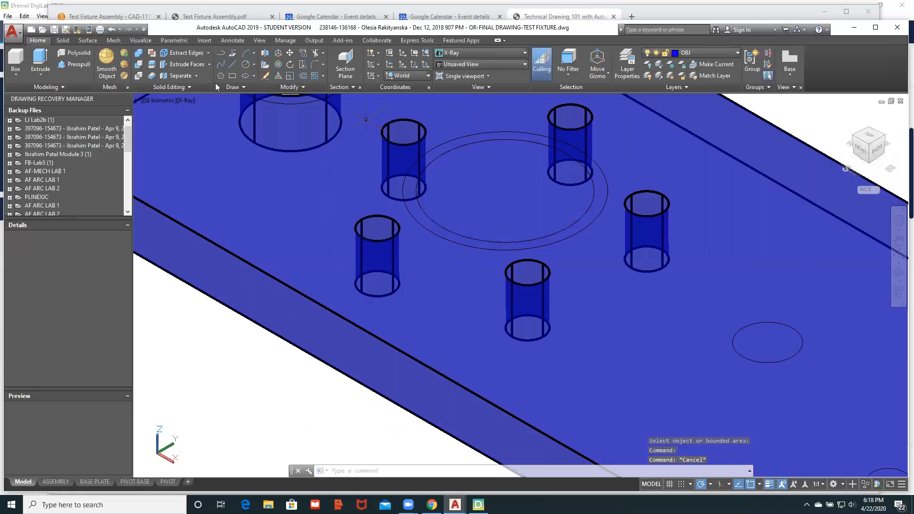
- Switch to the 2D Wireframe visual style and delete the inner of the two large circles within the five cut holes
left_click(183, 100)
left_click(209, 123)
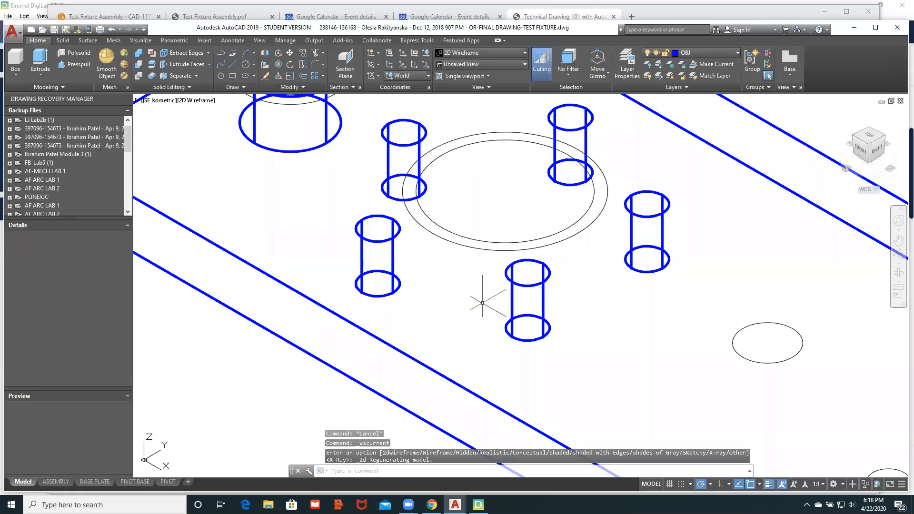
left_click(493, 242)
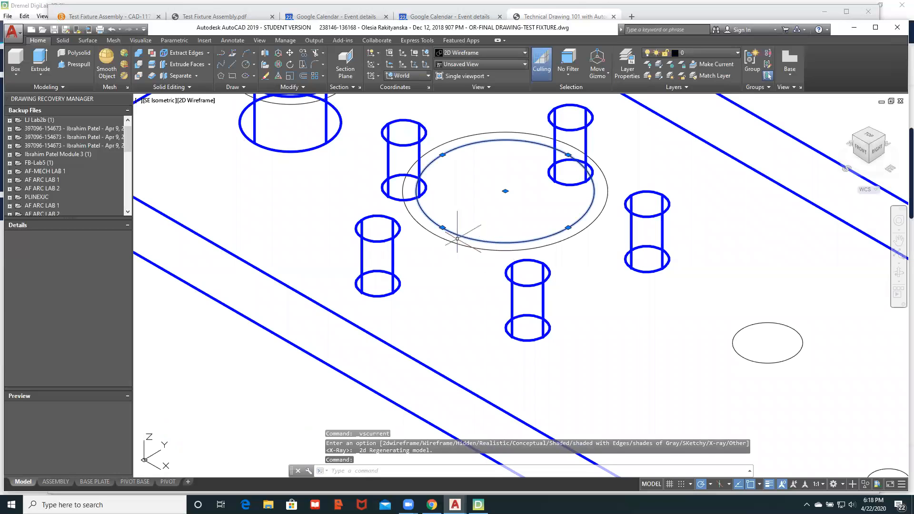
key("Delete")
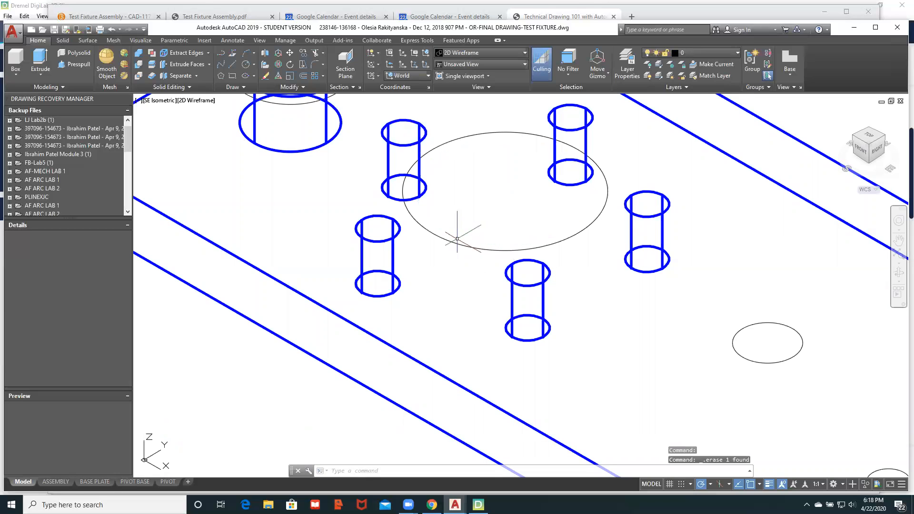
- Extrude the remaining large circle between the five small holes upward by .25 as a solid boss
scroll(462, 236, "down", 2)
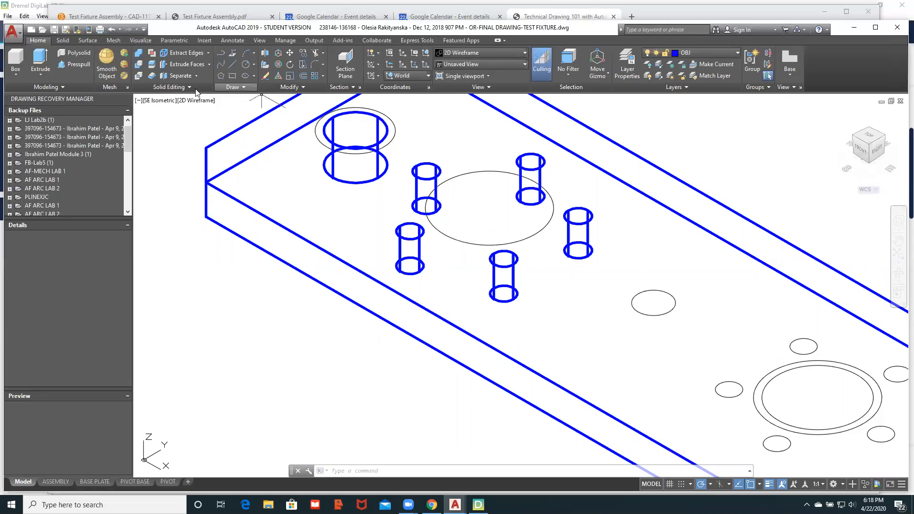
left_click(42, 67)
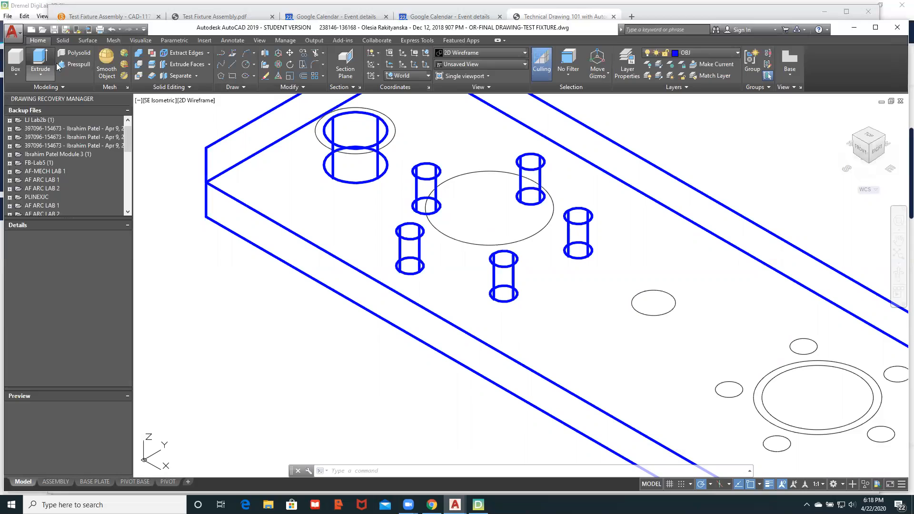
left_click(437, 231)
key("Return")
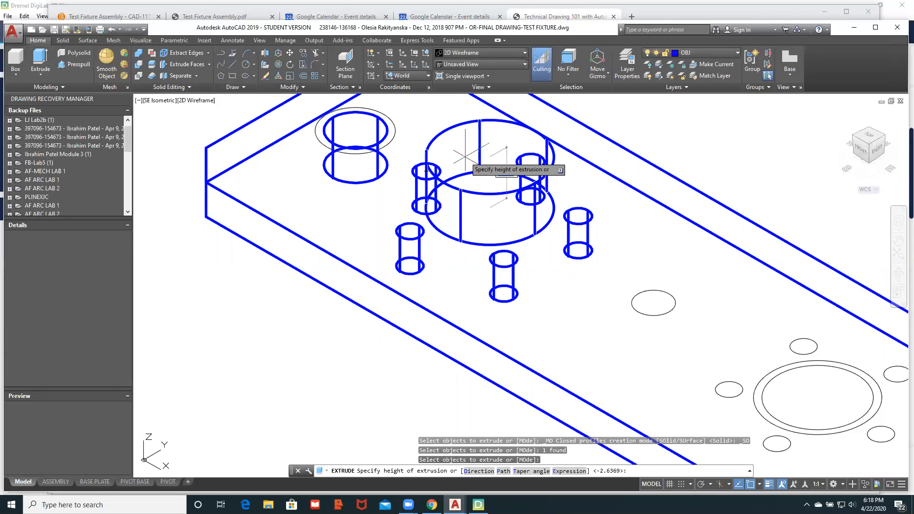
type(".25")
key("Return")
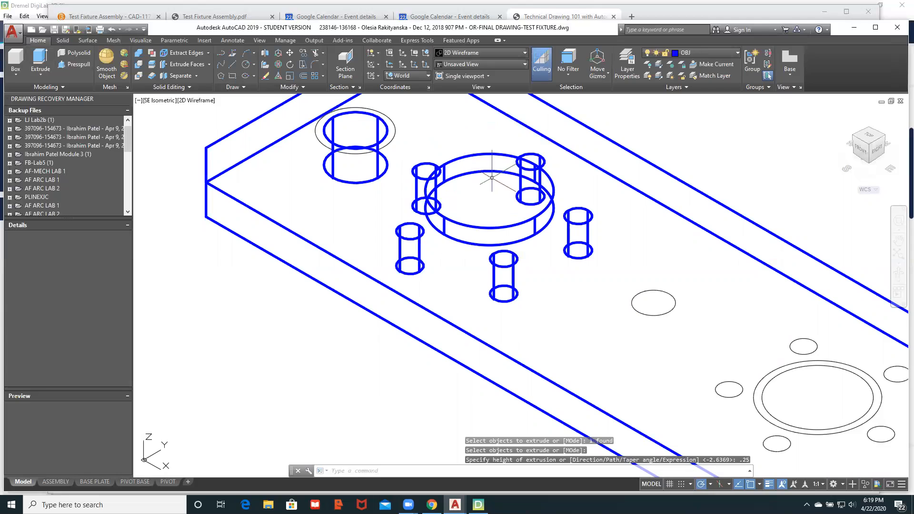
key("Escape")
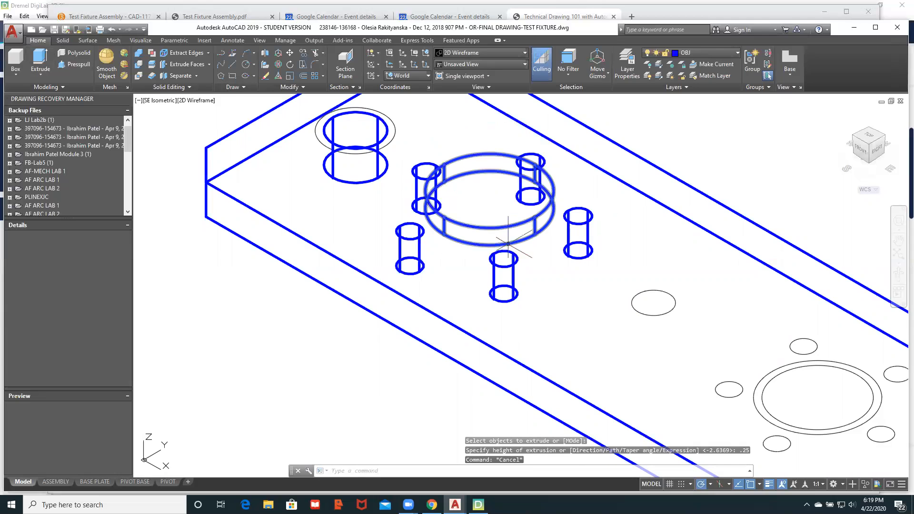
- Switch to the Conceptual visual style and inspect the raised boss and the cut holes on the plate
left_click(196, 100)
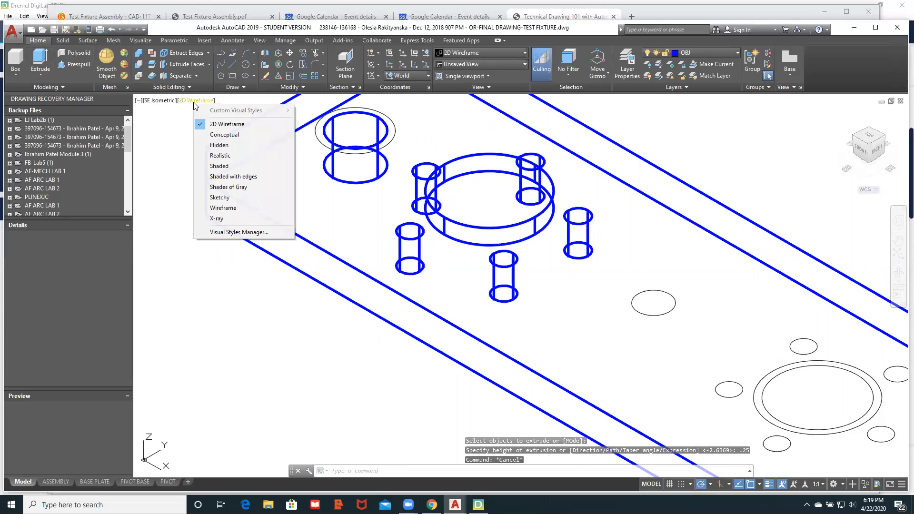
left_click(223, 135)
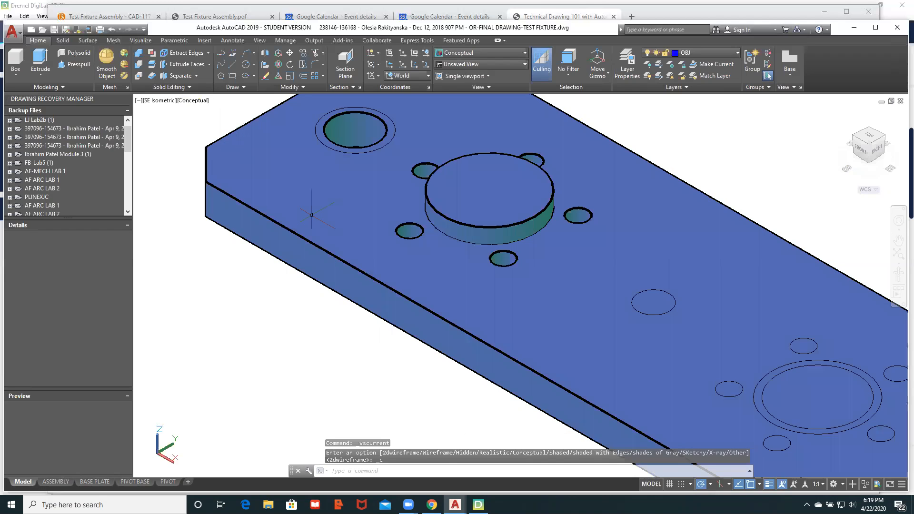
scroll(431, 355, "down", 2)
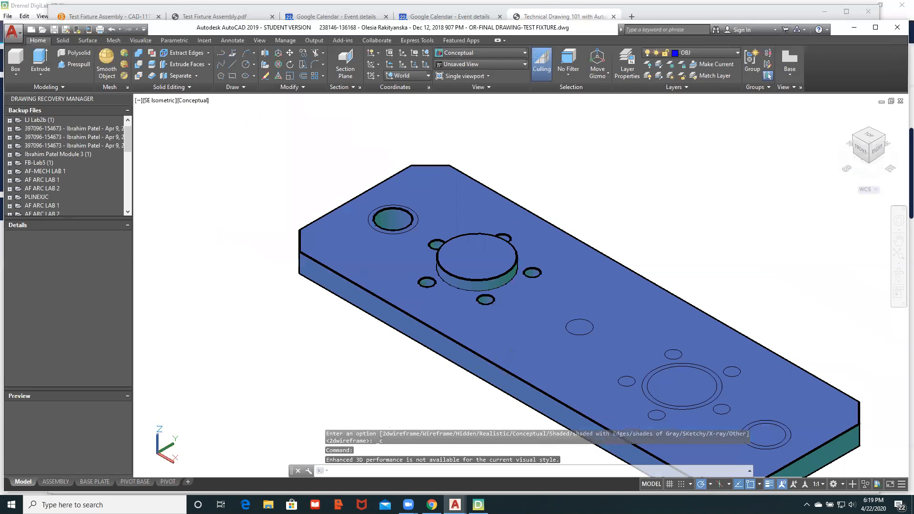
scroll(413, 260, "down", 2)
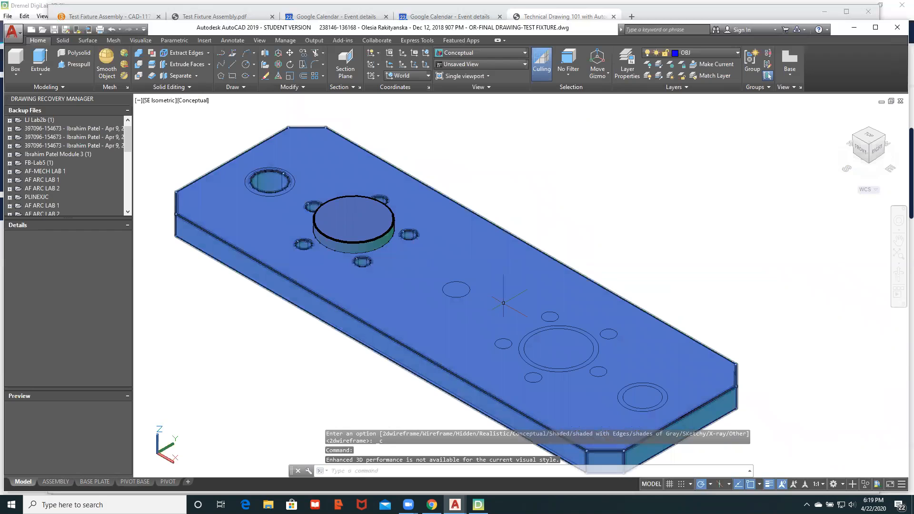
scroll(346, 240, "up", 3)
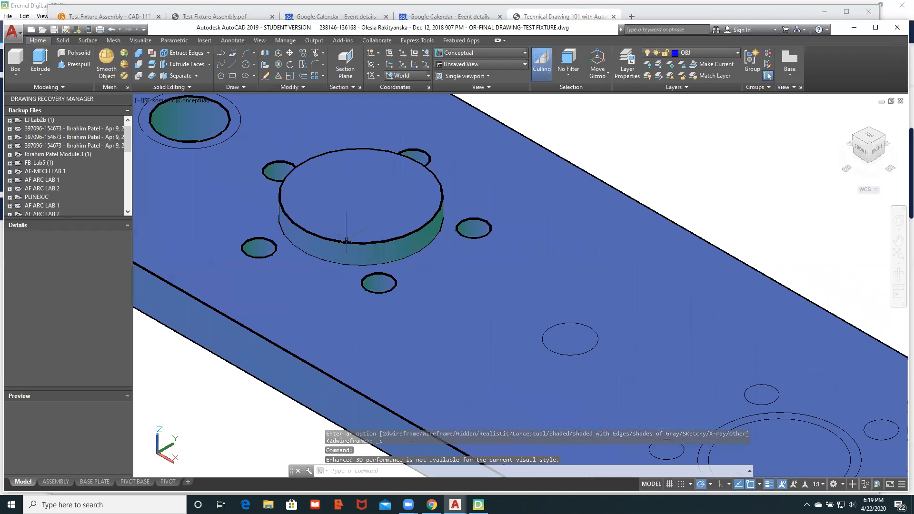
middle_click_drag(302, 237, 436, 307)
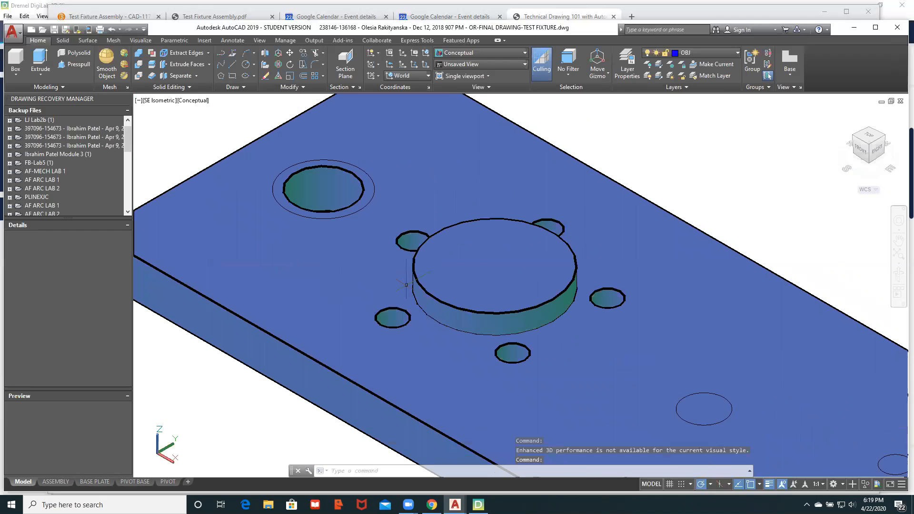
left_click(62, 41)
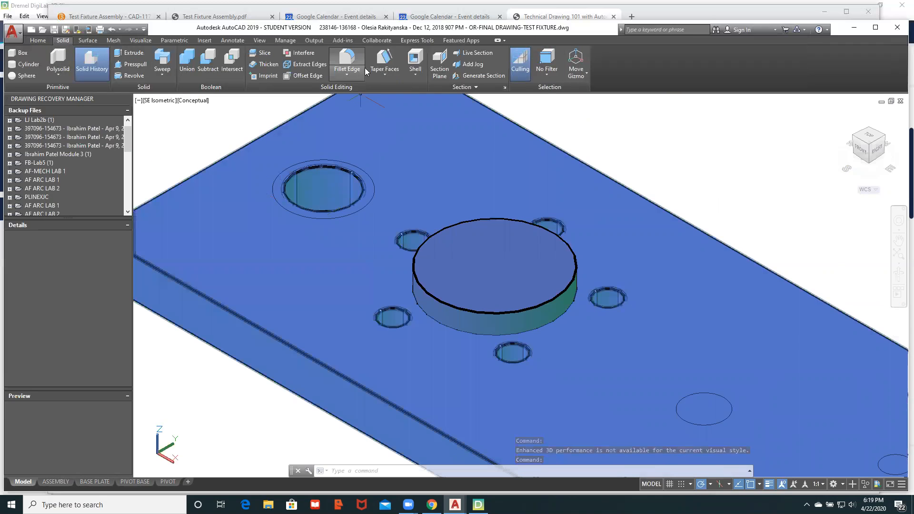
left_click(347, 75)
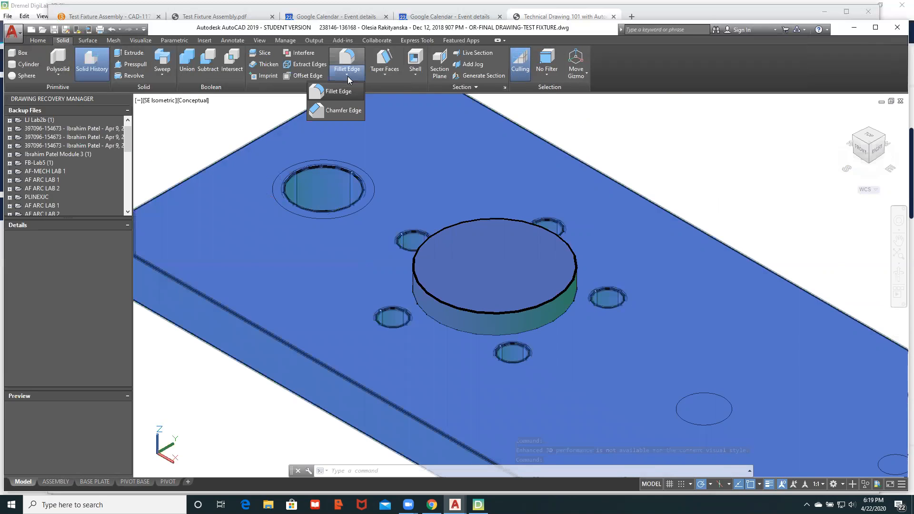
left_click(341, 111)
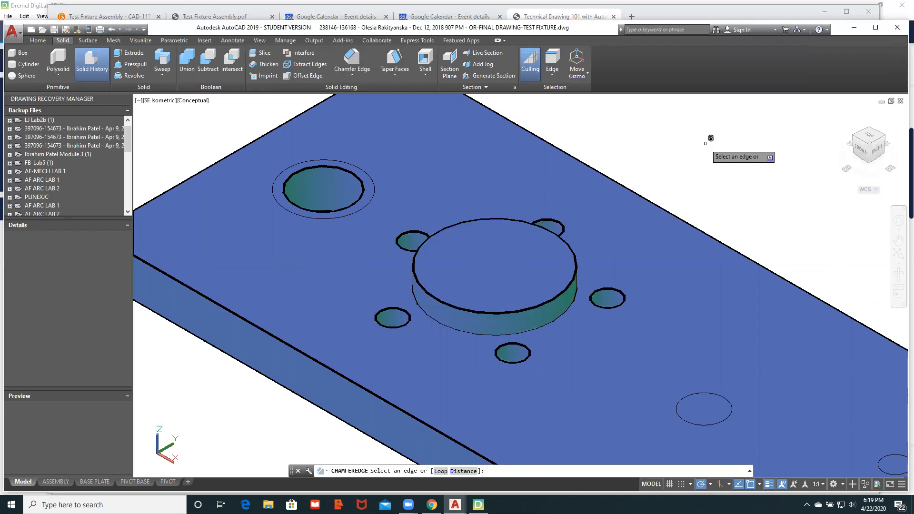
key("Down")
key("Down")
key("Return")
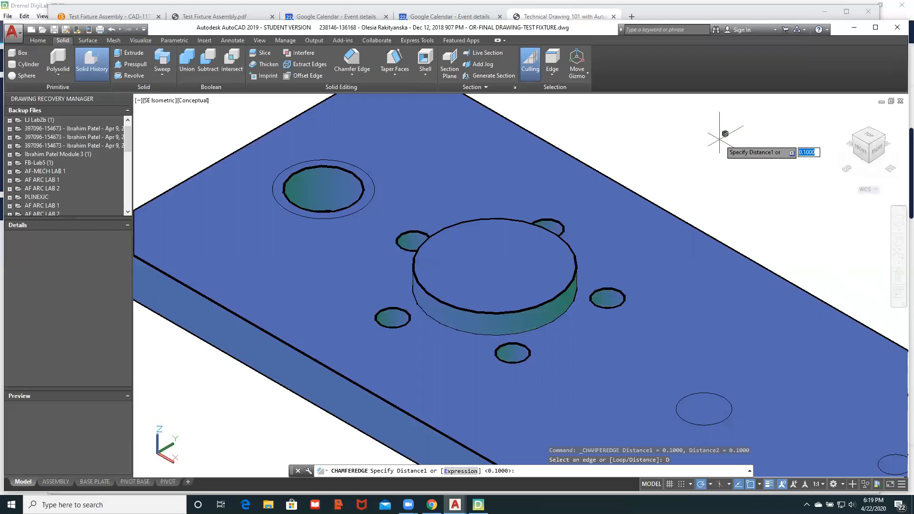
type(".5")
key("Return")
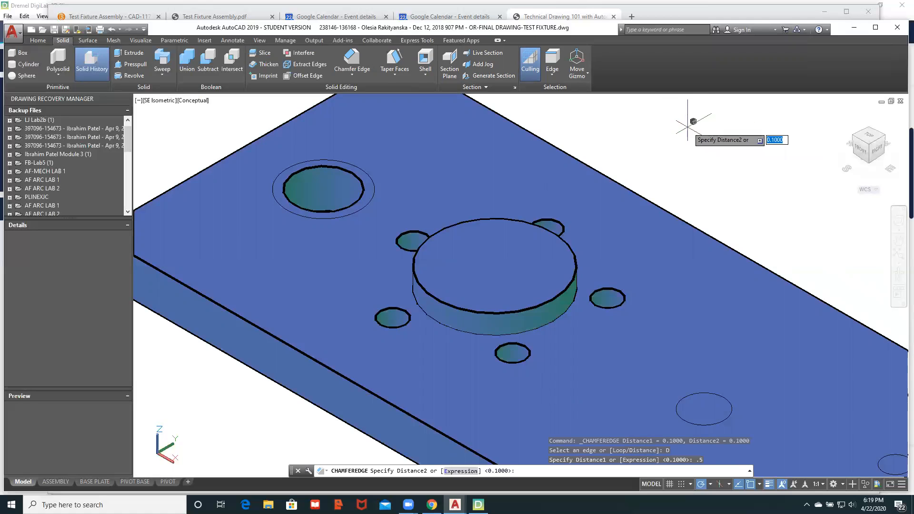
type(".5")
key("Return")
left_click(517, 310)
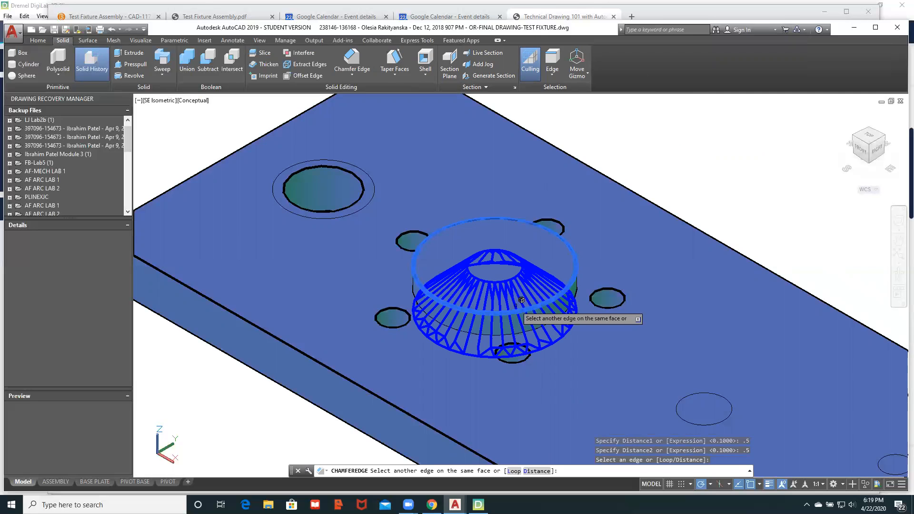
key("Escape")
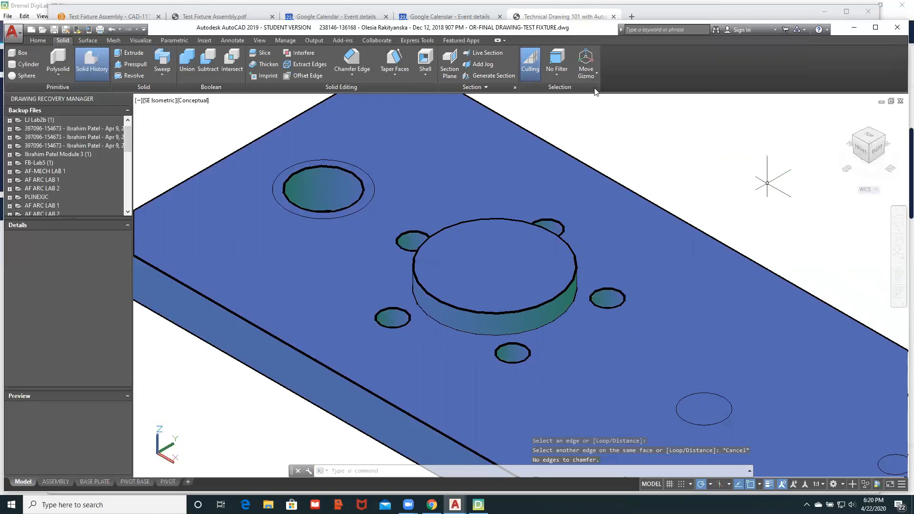
- Chamfer the top edge of the raised round boss with both chamfer distances set to .125
left_click(354, 57)
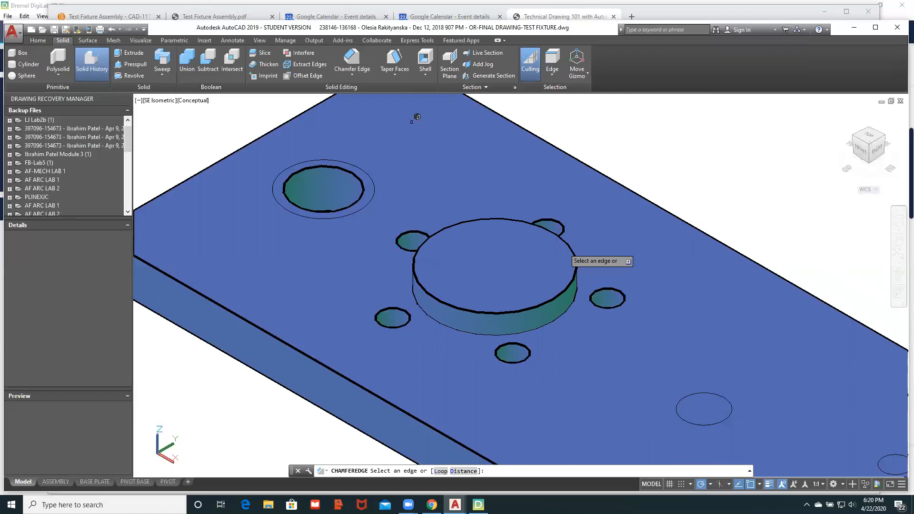
key("Down")
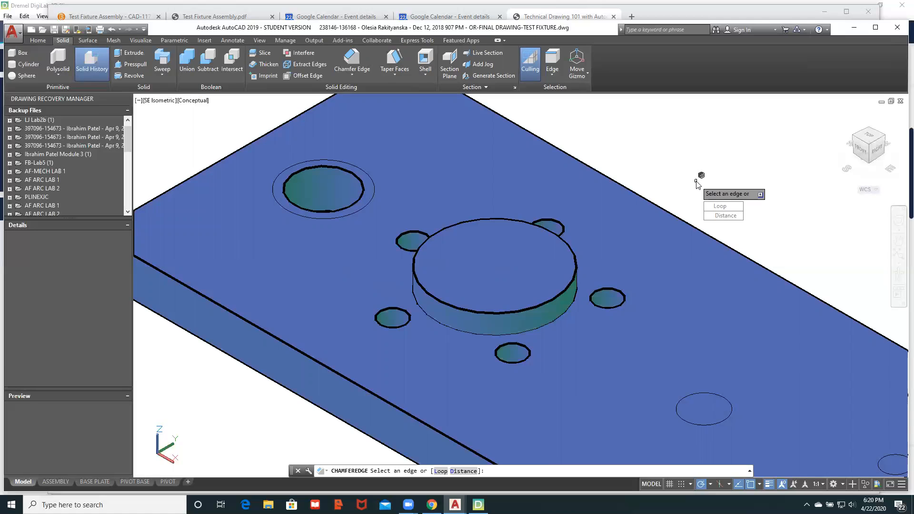
key("Down")
key("Return")
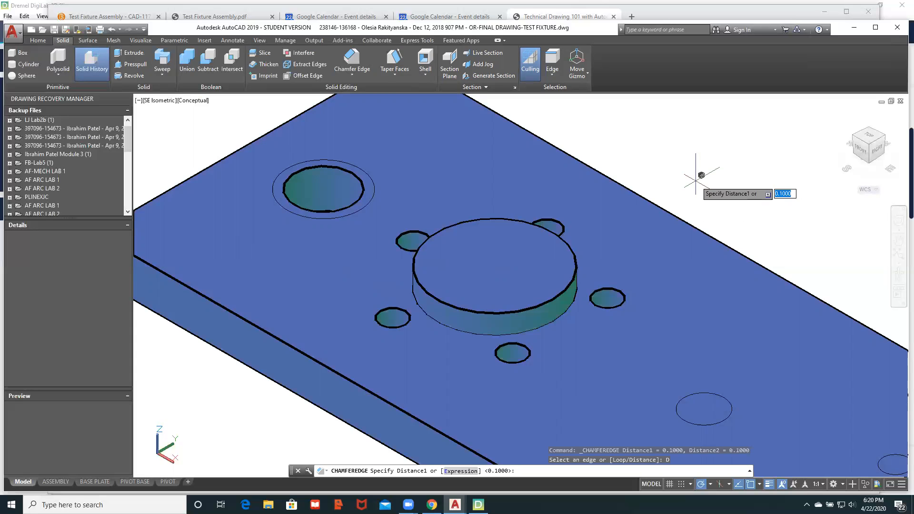
type(".")
key("Return")
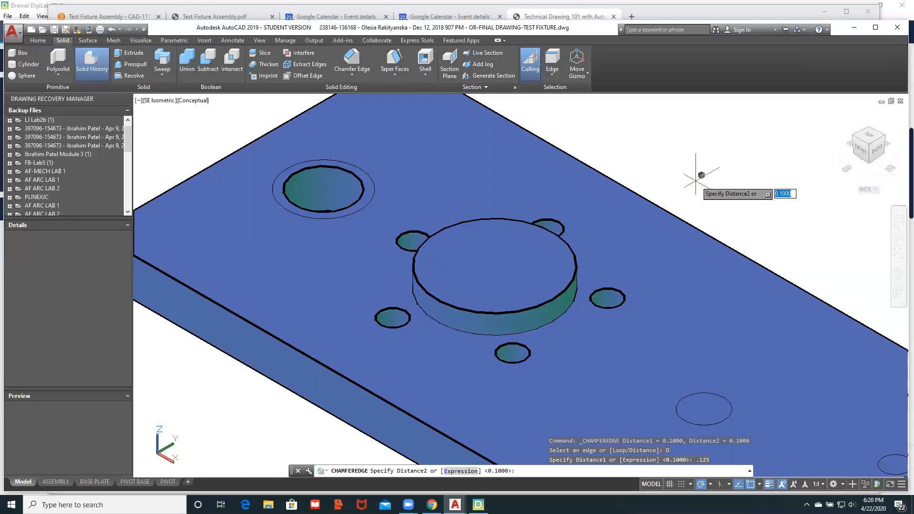
type(".125")
key("Return")
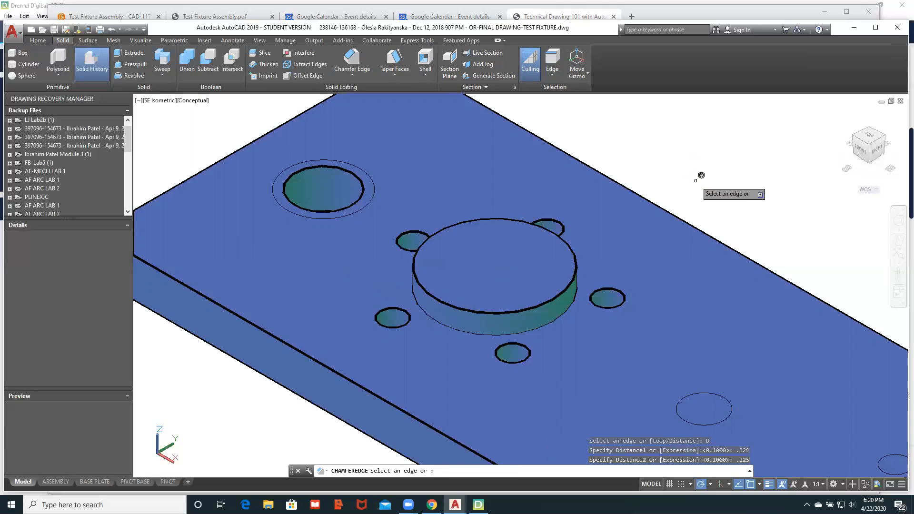
left_click(518, 310)
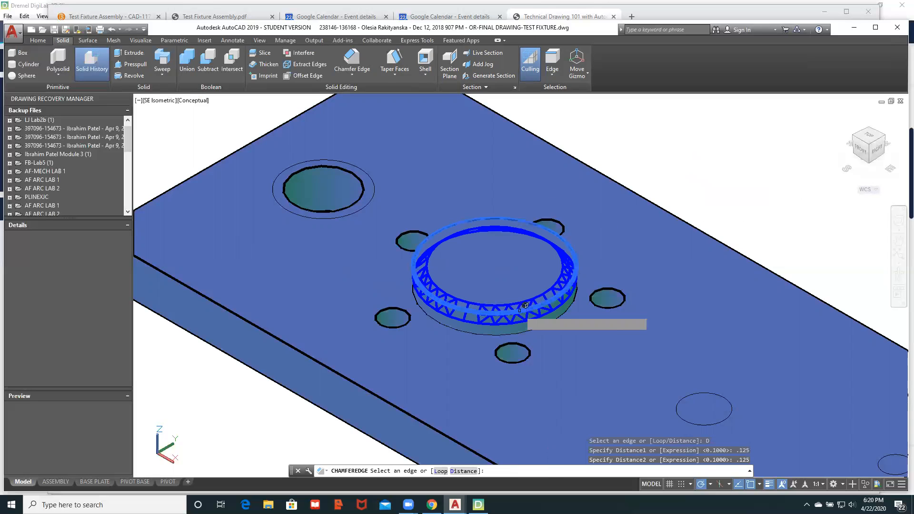
key("Return")
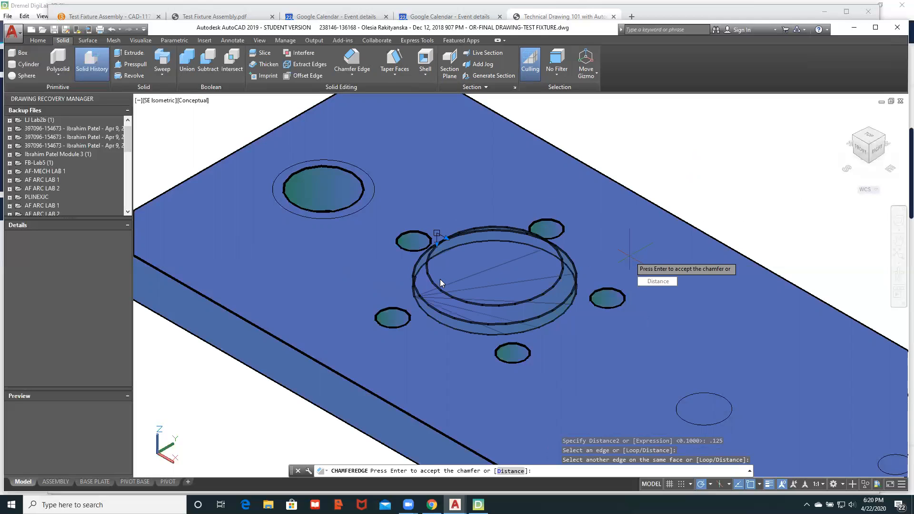
scroll(636, 240, "down", 2)
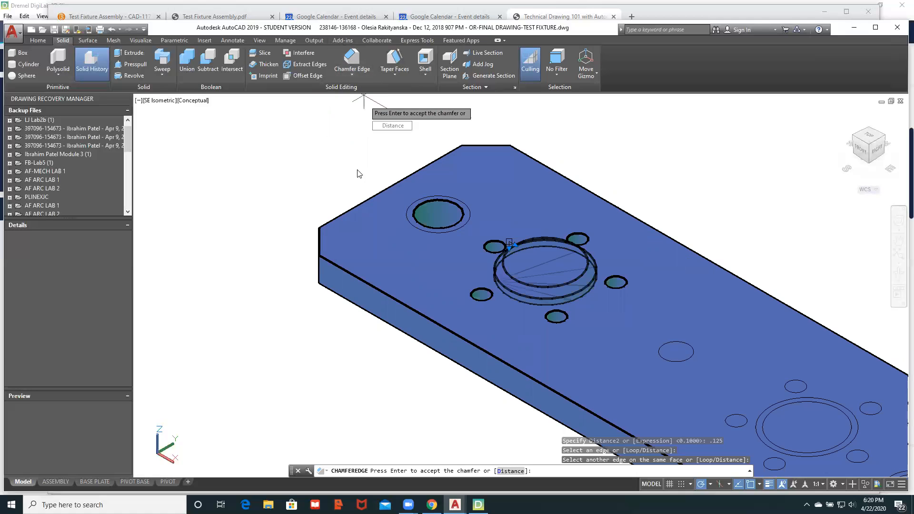
left_click(392, 125)
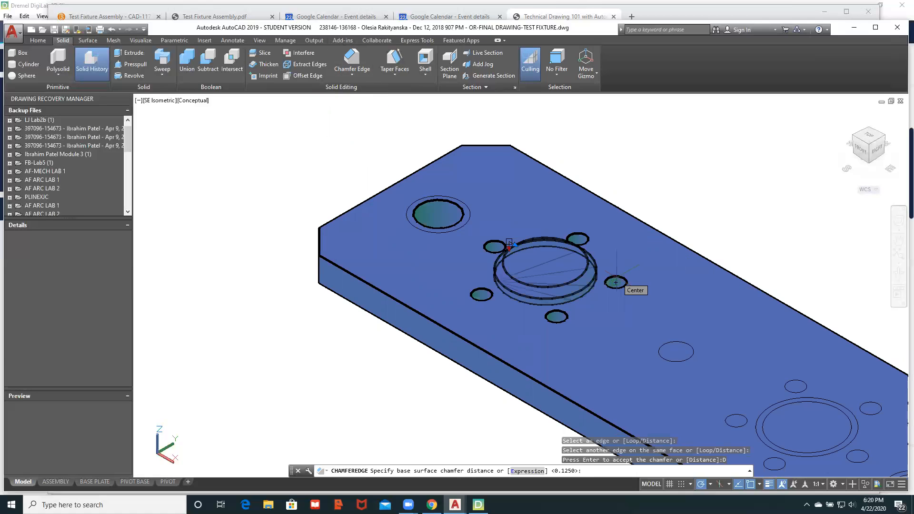
key("Return")
key("Return")
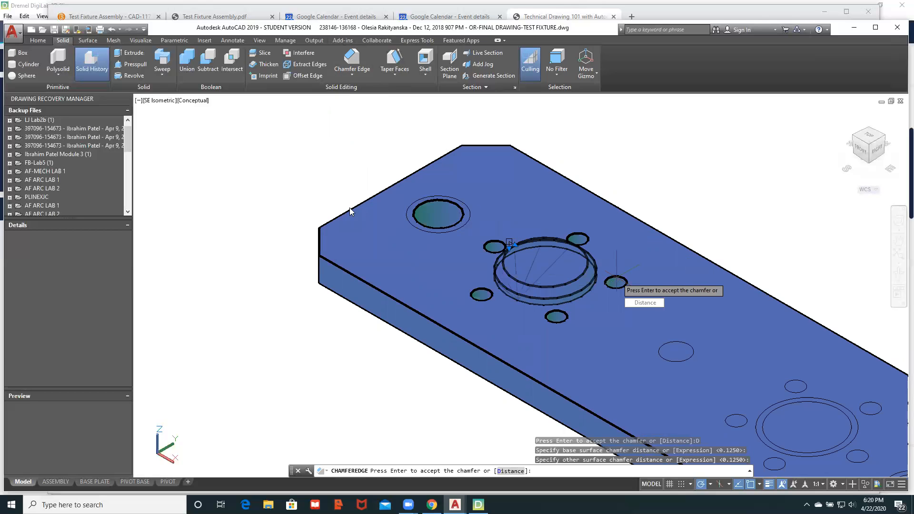
key("Return")
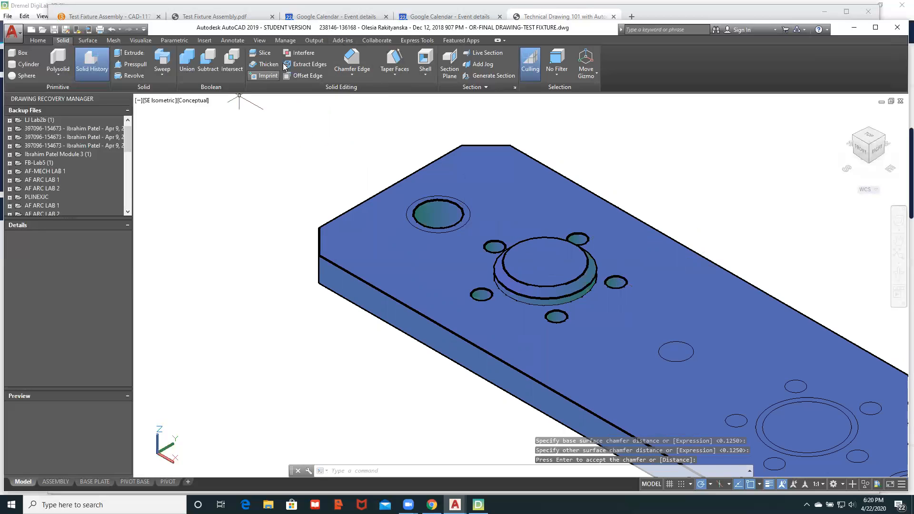
- Chamfer the upper rim of the large hole near the plate's end, keeping the same chamfer distances
left_click(352, 64)
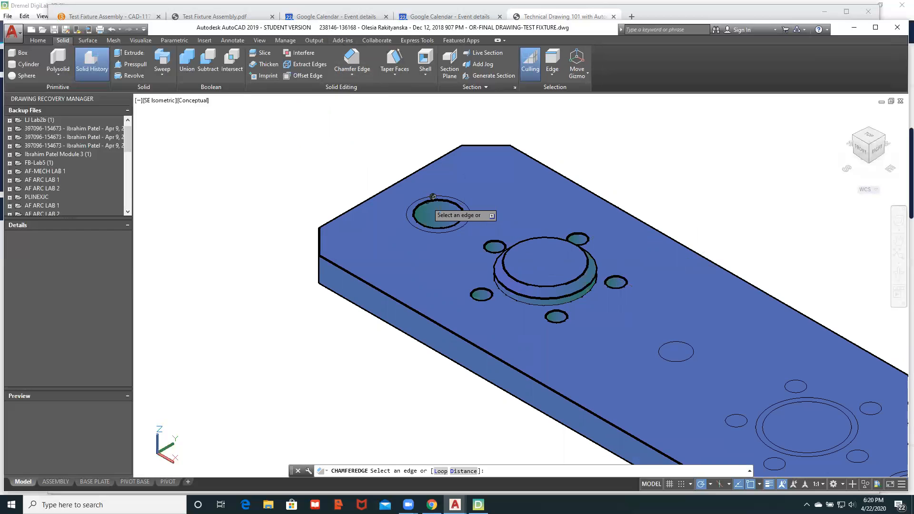
left_click(426, 202)
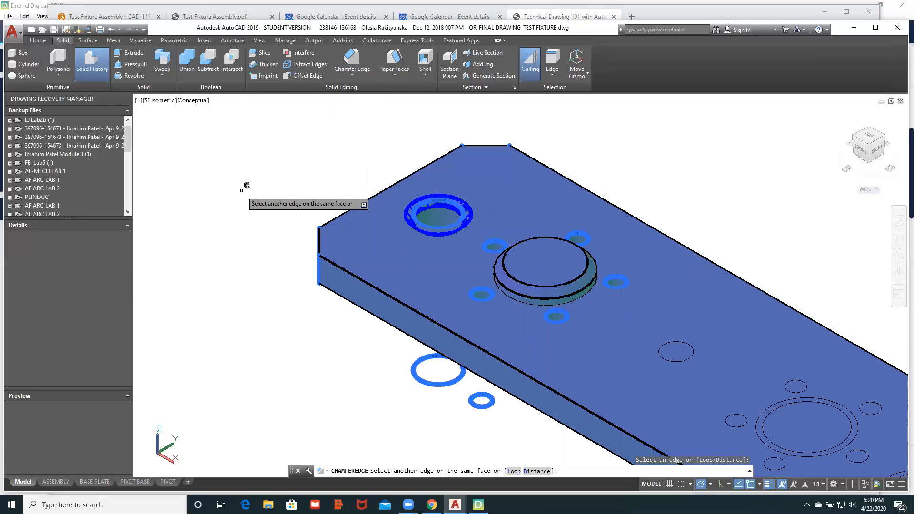
key("Return")
key("Return")
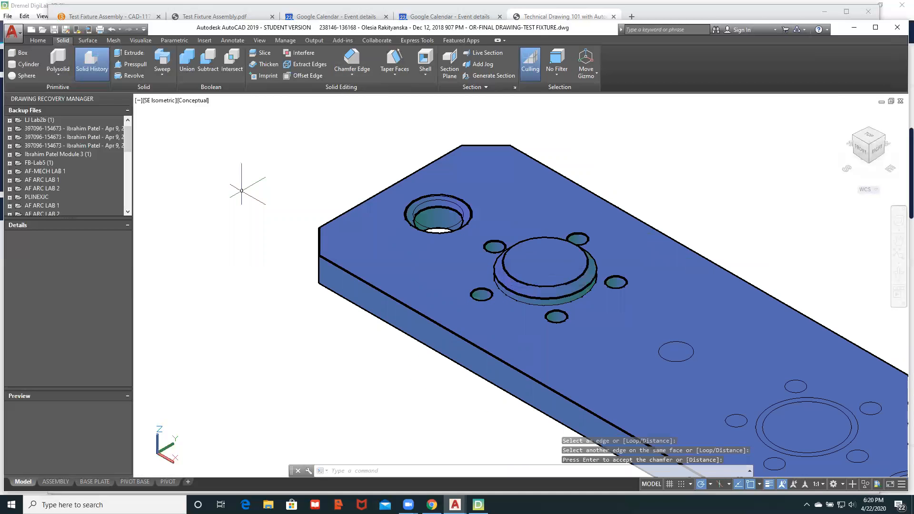
- Examine the chamfered base plate, then the coloured 3D test fixture assembly and its yellow pivot base
scroll(414, 195, "down", 2)
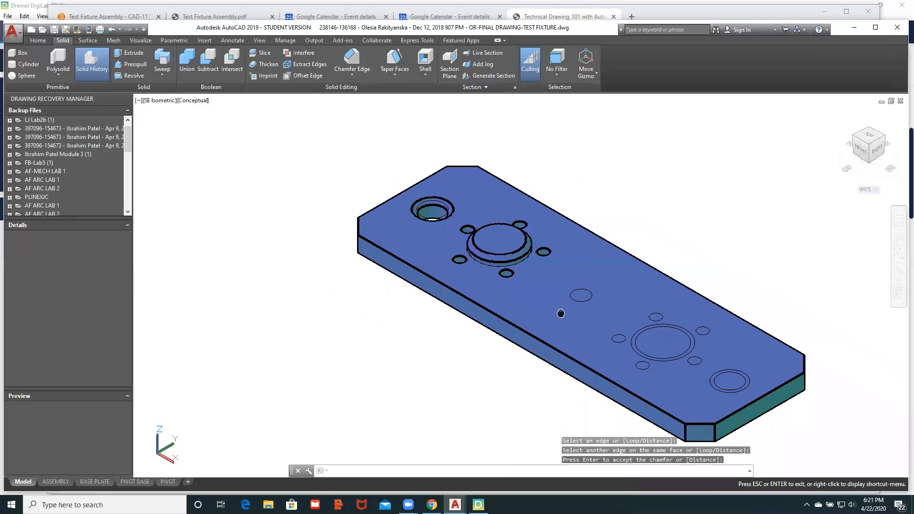
middle_click_drag(560, 313, 395, 263)
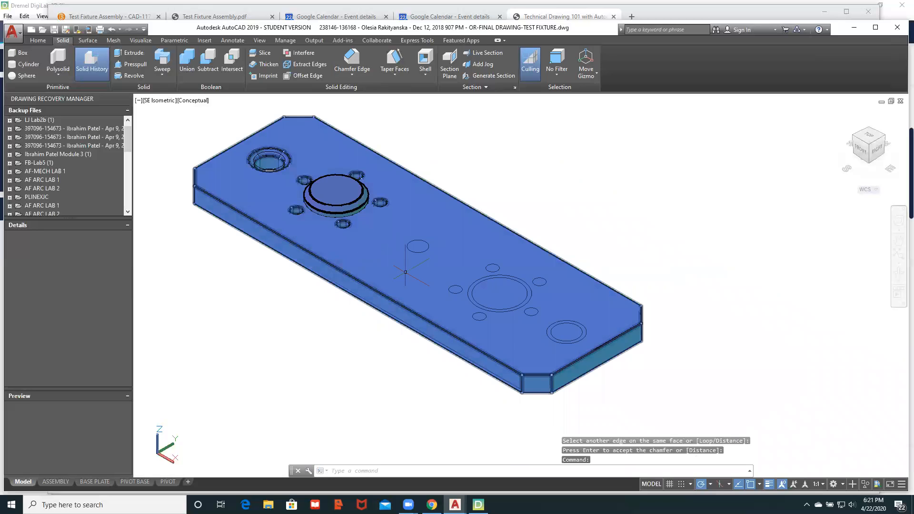
scroll(356, 257, "down", 4)
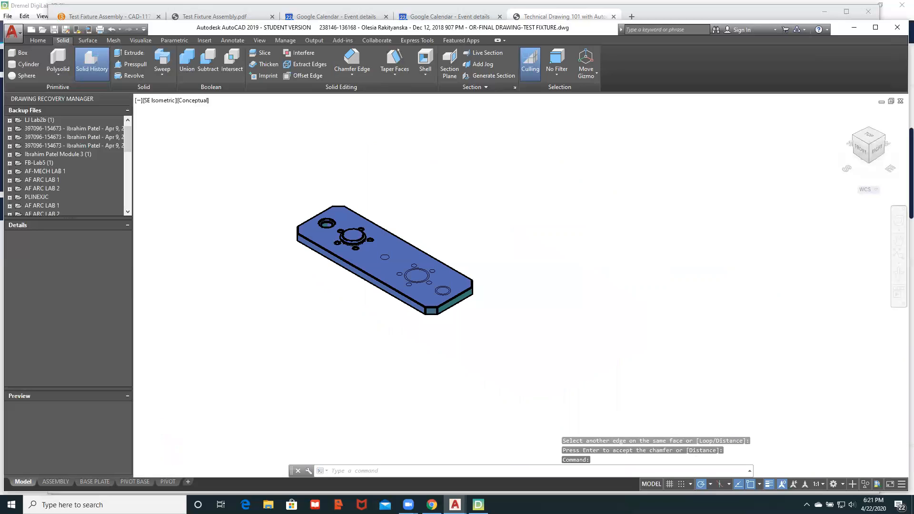
middle_click_drag(335, 260, 474, 314)
scroll(301, 243, "up", 4)
middle_click_drag(302, 242, 532, 339)
scroll(532, 339, "down", 5)
middle_click_drag(351, 255, 608, 397)
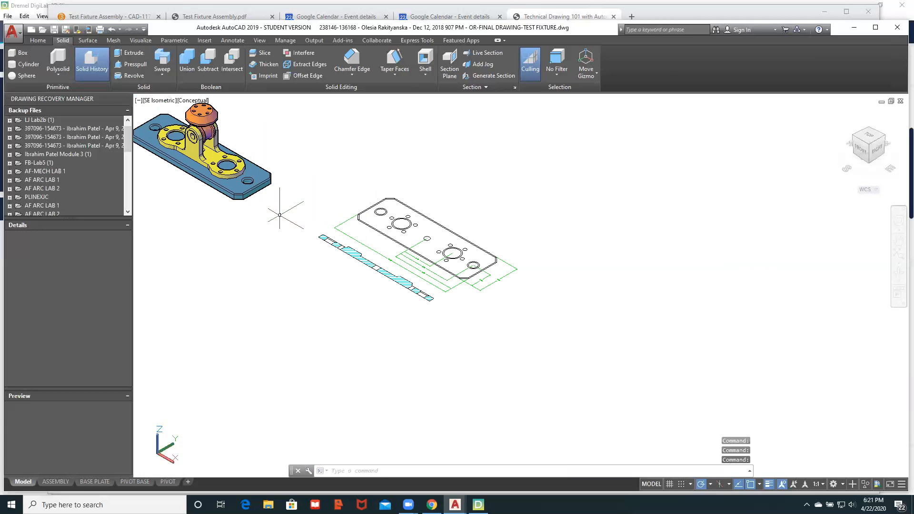
middle_click_drag(279, 215, 383, 286)
scroll(297, 241, "up", 3)
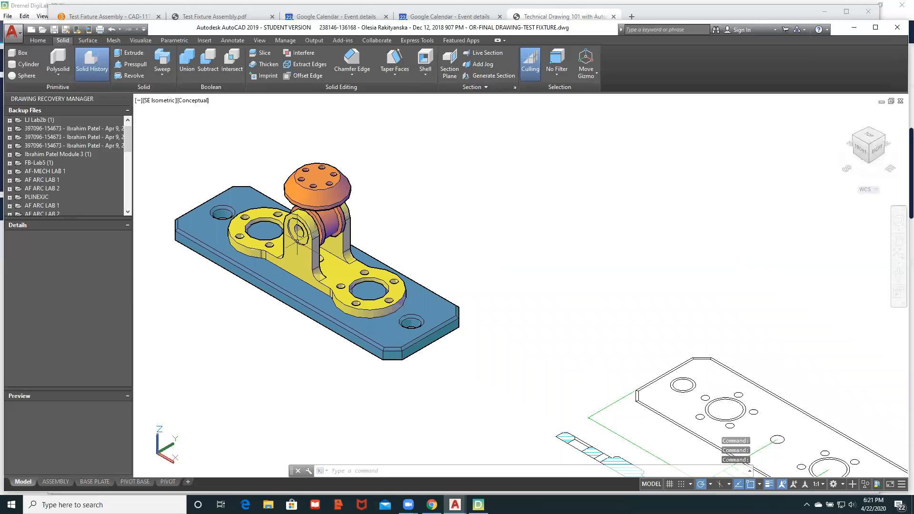
scroll(297, 241, "up", 2)
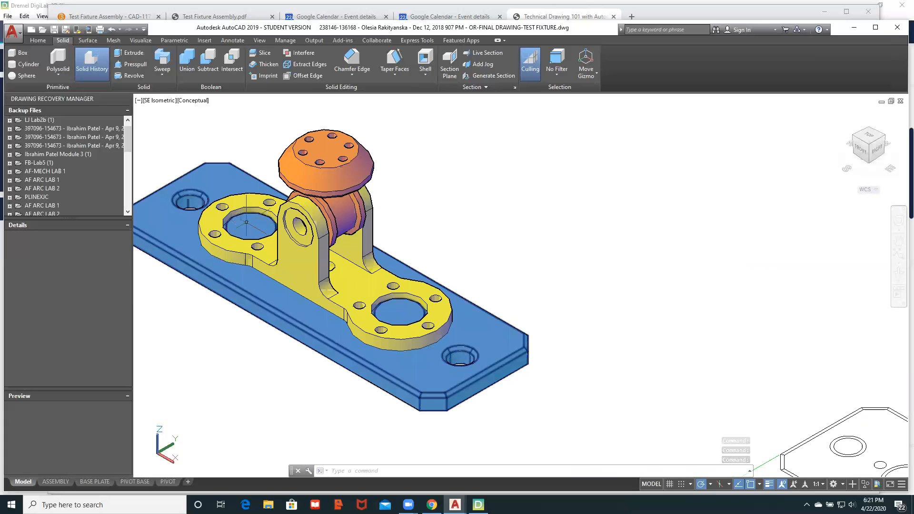
left_click(230, 243)
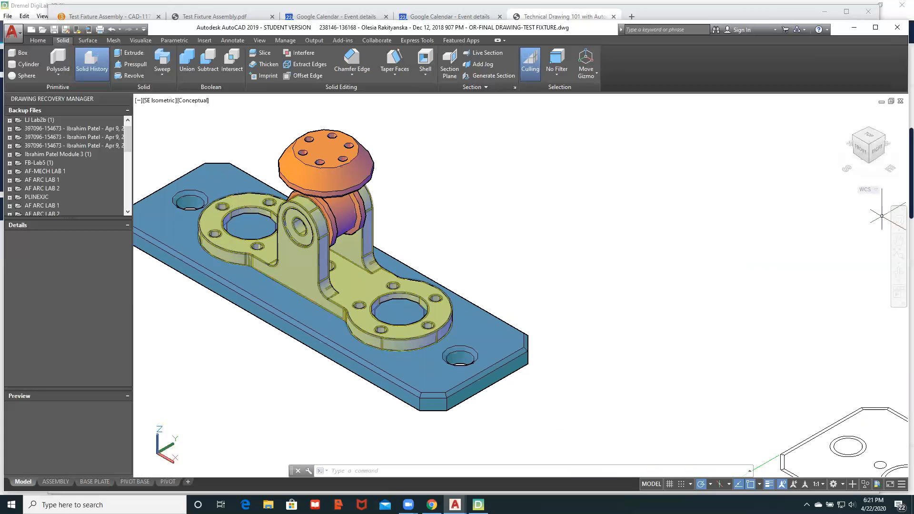
- Switch to the textbook PDF in Chrome and examine the Test Fixture Assembly project's parts list and pivot base sketch
left_click(430, 503)
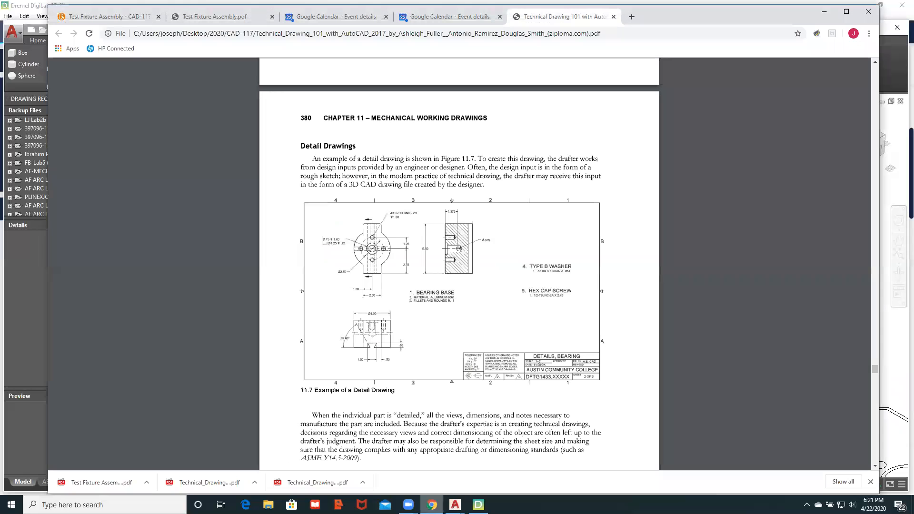
scroll(498, 319, "down", 3)
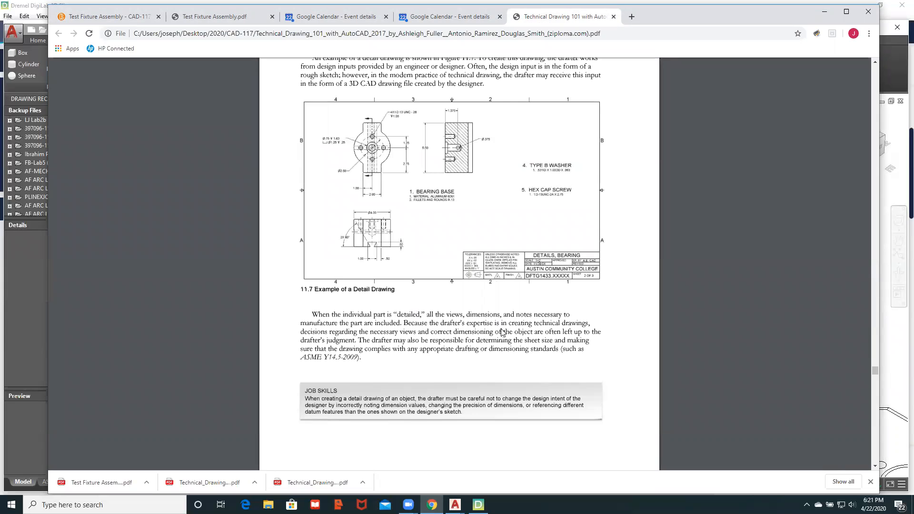
scroll(504, 328, "down", 10)
scroll(514, 334, "down", 5)
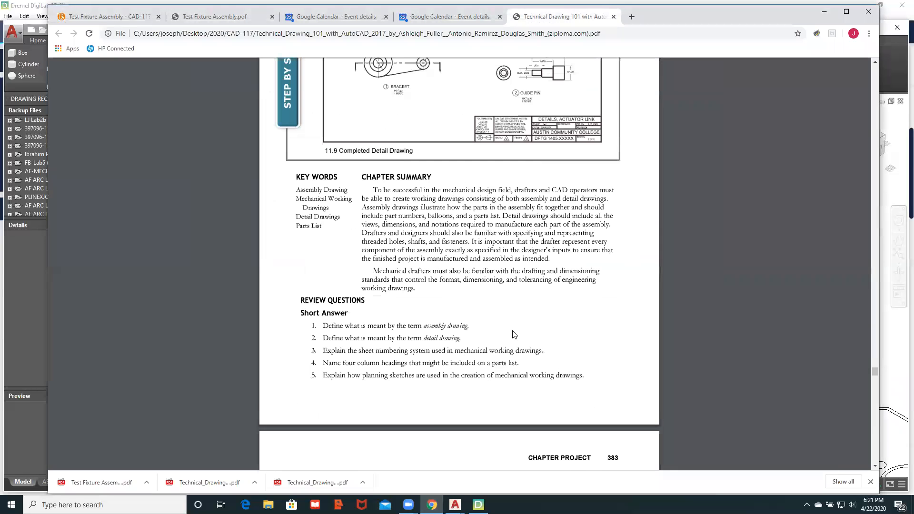
scroll(515, 336, "down", 15)
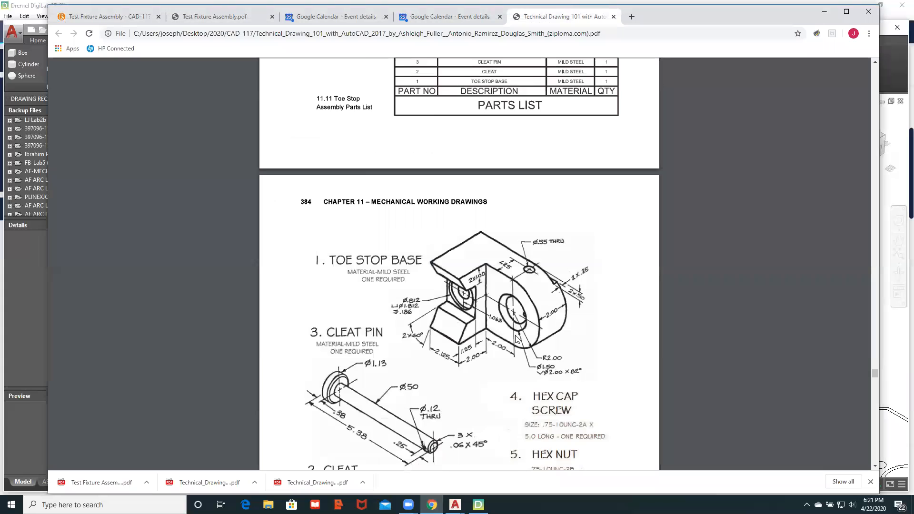
scroll(517, 338, "down", 20)
scroll(517, 338, "down", 20)
scroll(529, 344, "down", 20)
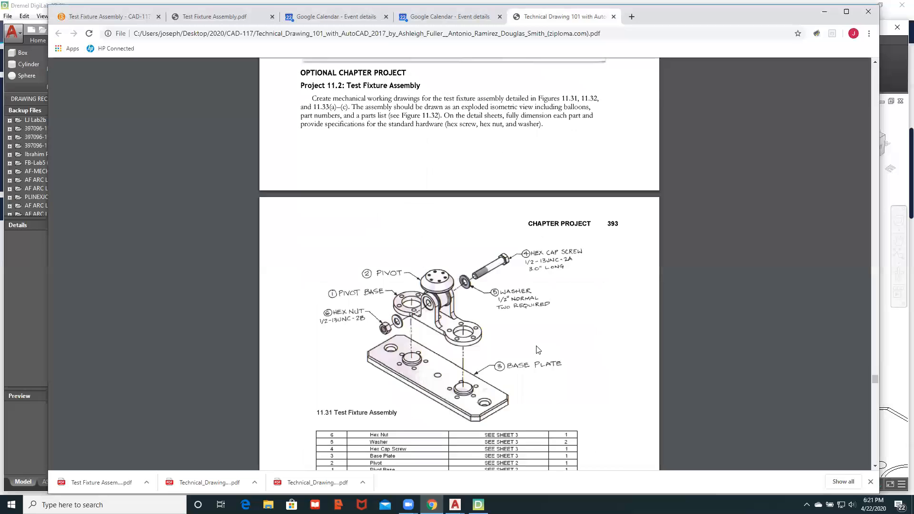
scroll(536, 346, "down", 8)
scroll(538, 345, "up", 3)
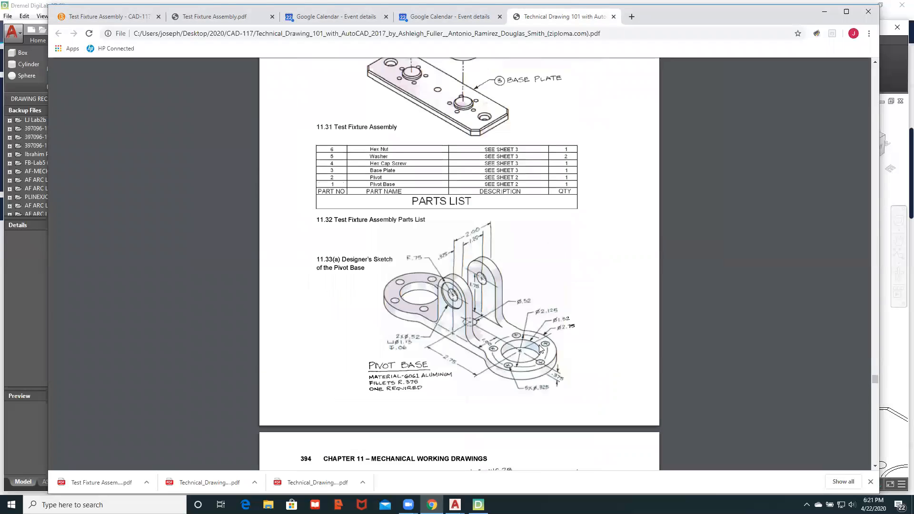
scroll(539, 348, "up", 1)
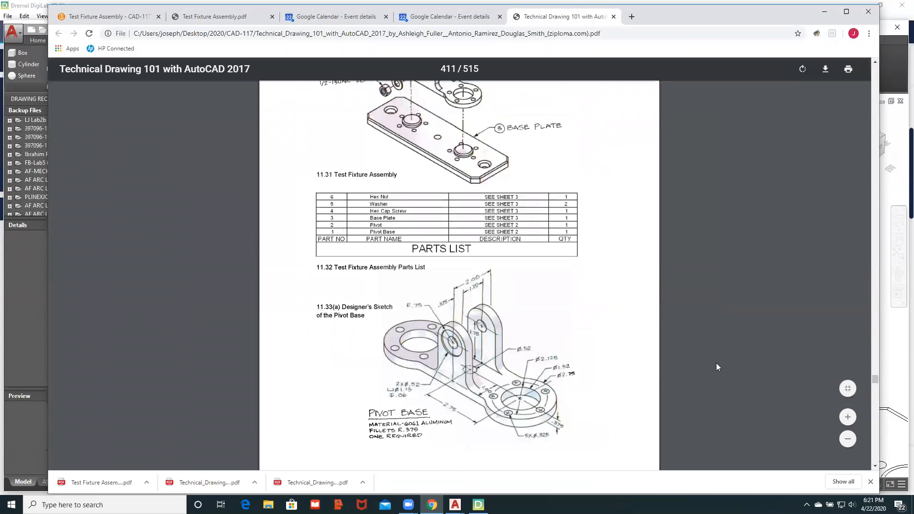
- Enlarge the textbook page, examine the dimensions and notes of the pivot base sketch, and dismiss the advertising notification
left_click(848, 417)
left_click(847, 418)
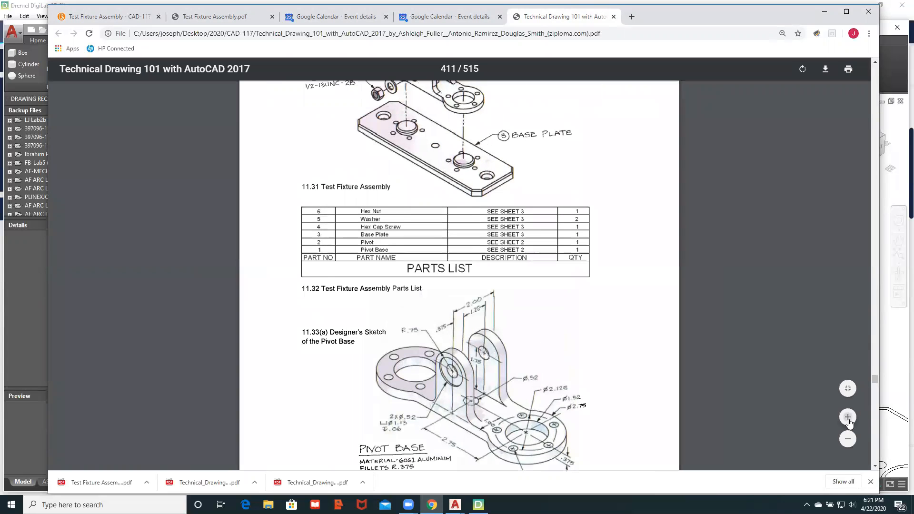
left_click(847, 417)
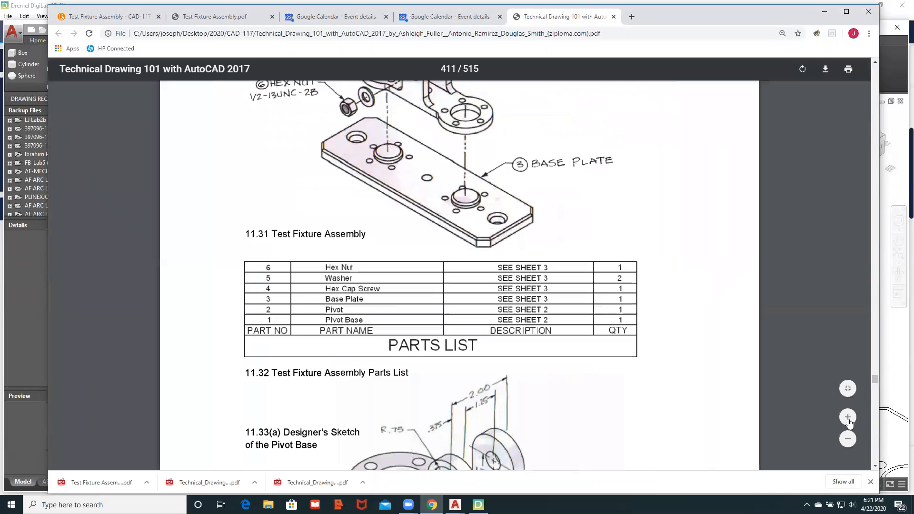
left_click(848, 417)
scroll(694, 342, "down", 7)
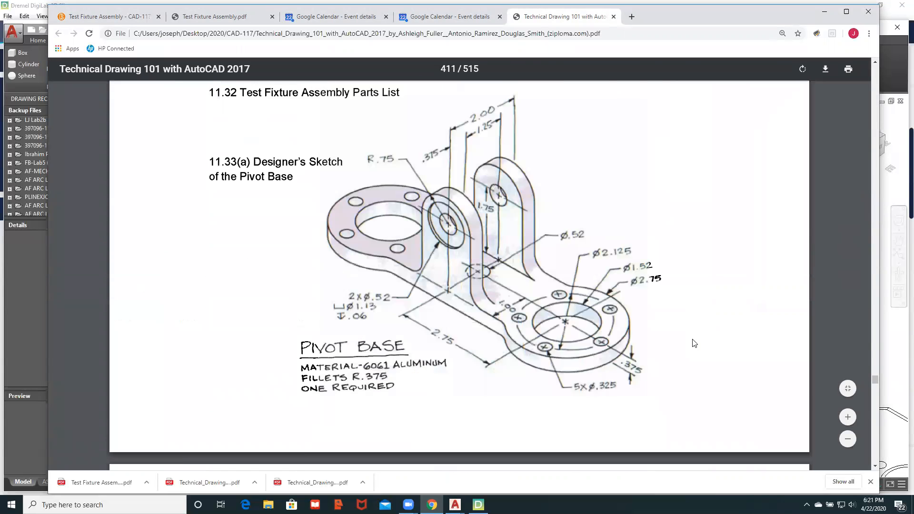
scroll(693, 342, "down", 1)
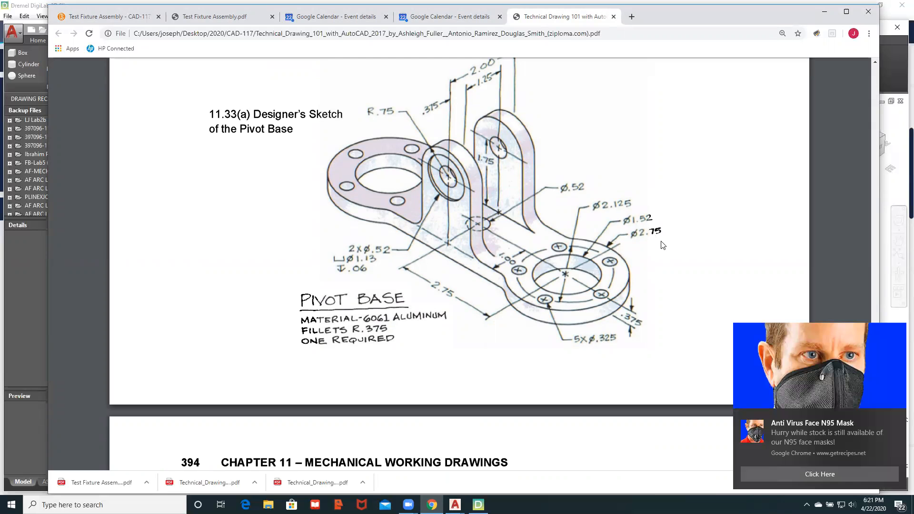
left_click(896, 417)
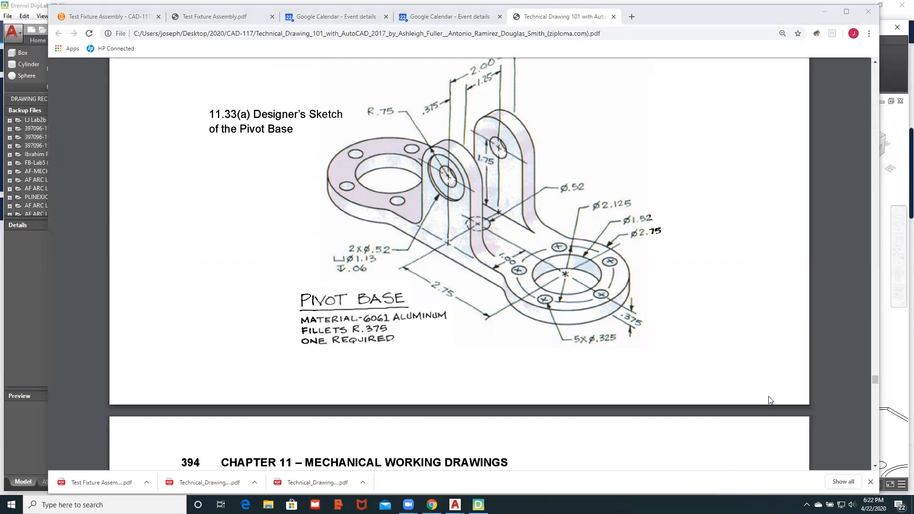
left_click(899, 428)
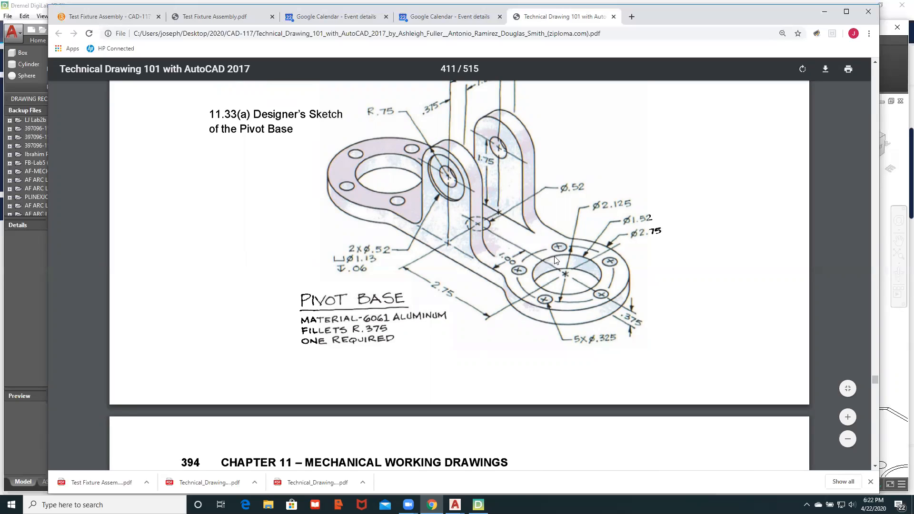
- Look through the parts list and the pivot and base plate sketches, returning to the pivot base sketch in figure 11.33(a)
scroll(556, 266, "up", 10)
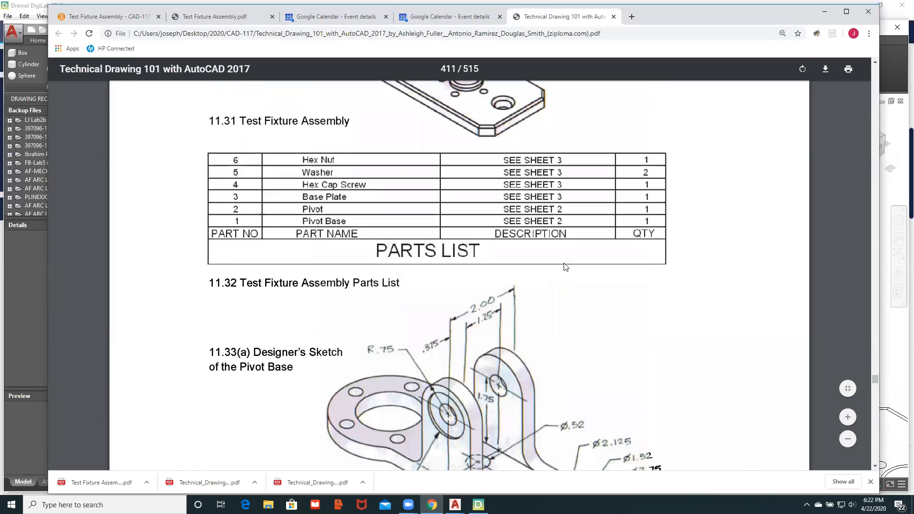
scroll(599, 328, "down", 9)
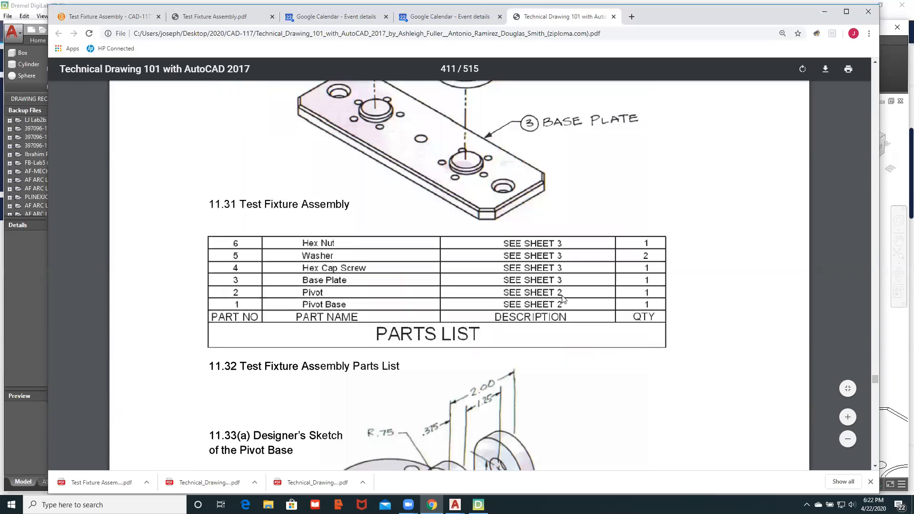
scroll(599, 329, "down", 8)
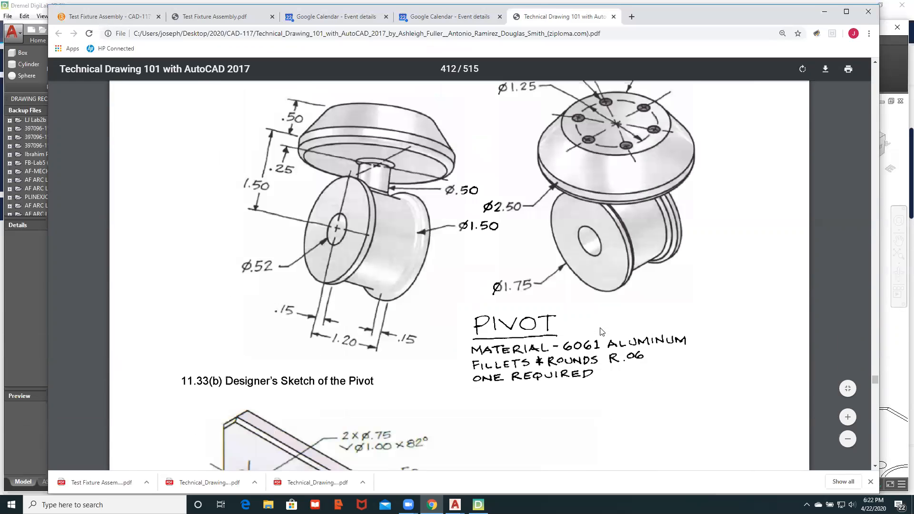
scroll(601, 332, "down", 2)
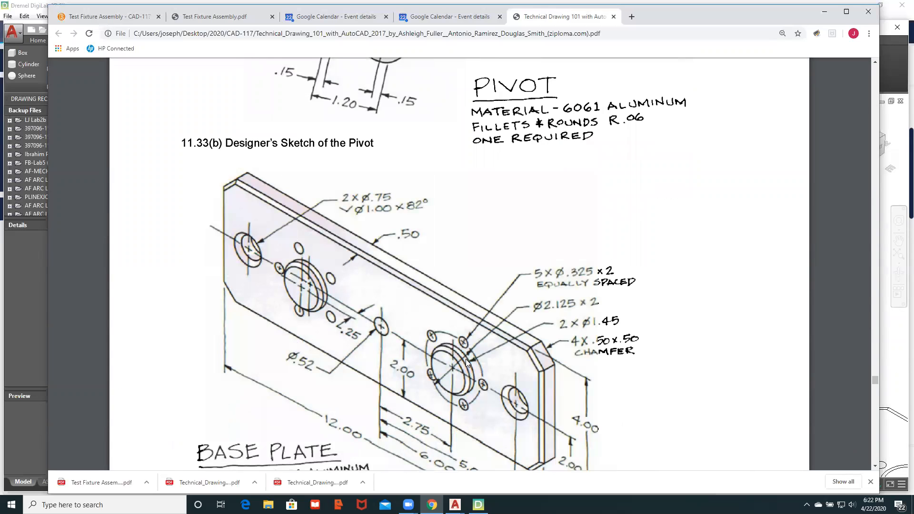
scroll(584, 349, "up", 3)
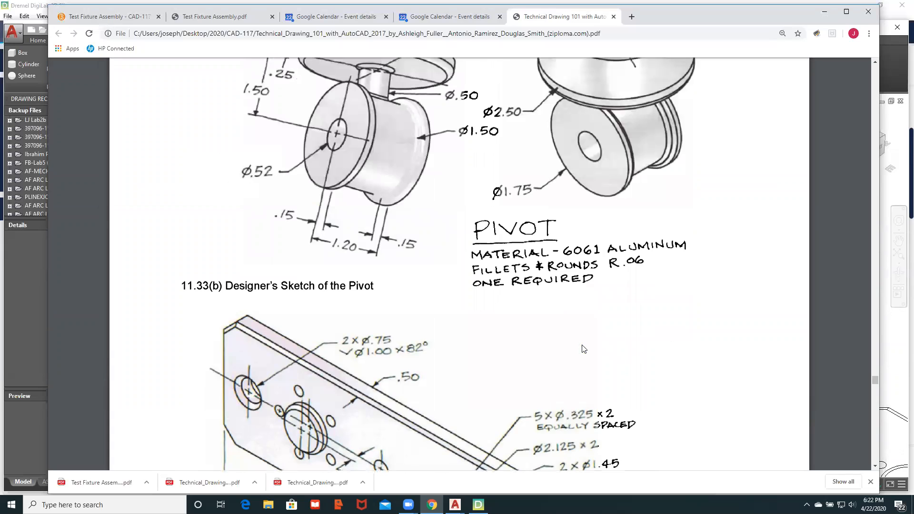
scroll(584, 349, "up", 4)
scroll(584, 348, "up", 3)
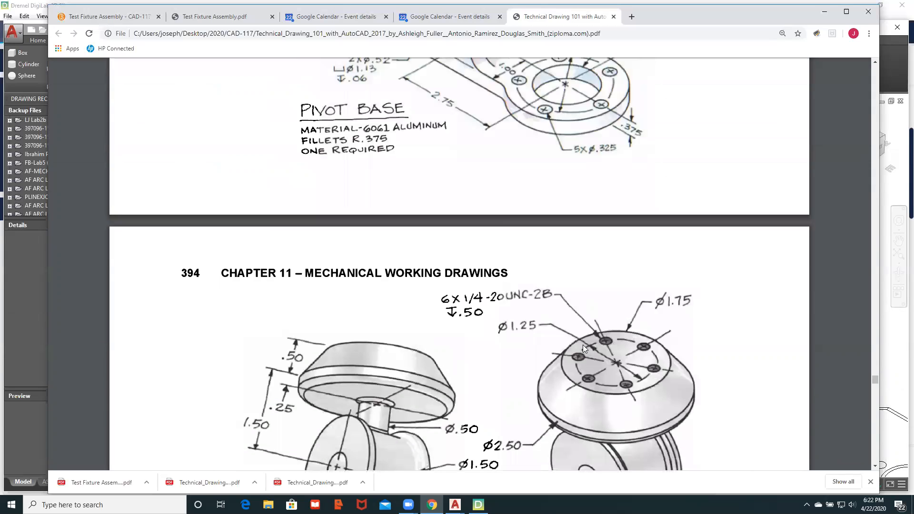
scroll(582, 345, "up", 6)
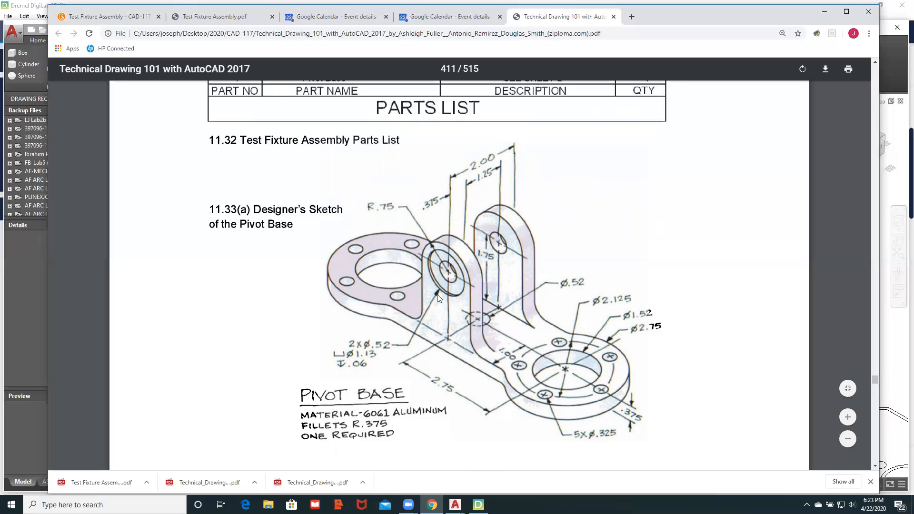
- Examine the dimensions and notes on the pivot sketch and the base plate sketch in figures 11.33(b) and 11.33(c)
scroll(523, 339, "down", 5)
scroll(524, 339, "down", 5)
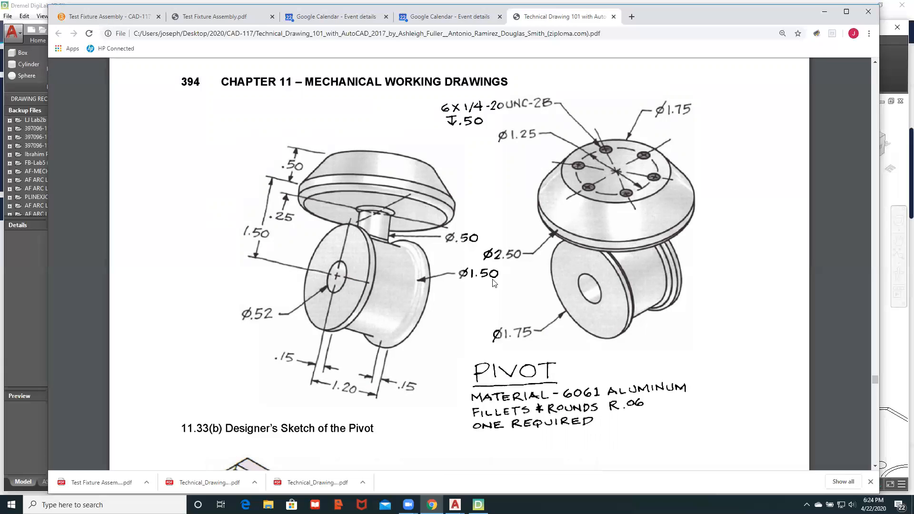
scroll(476, 299, "down", 3)
scroll(474, 299, "down", 4)
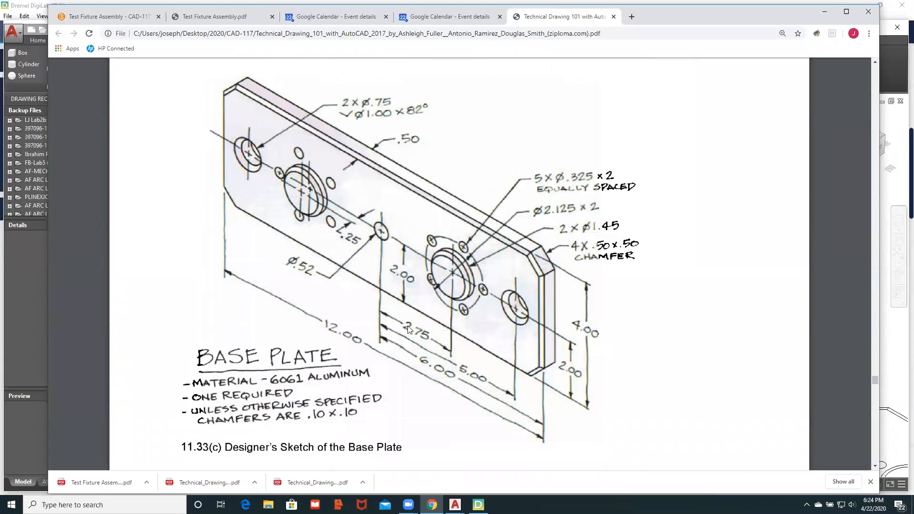
scroll(380, 332, "down", 1)
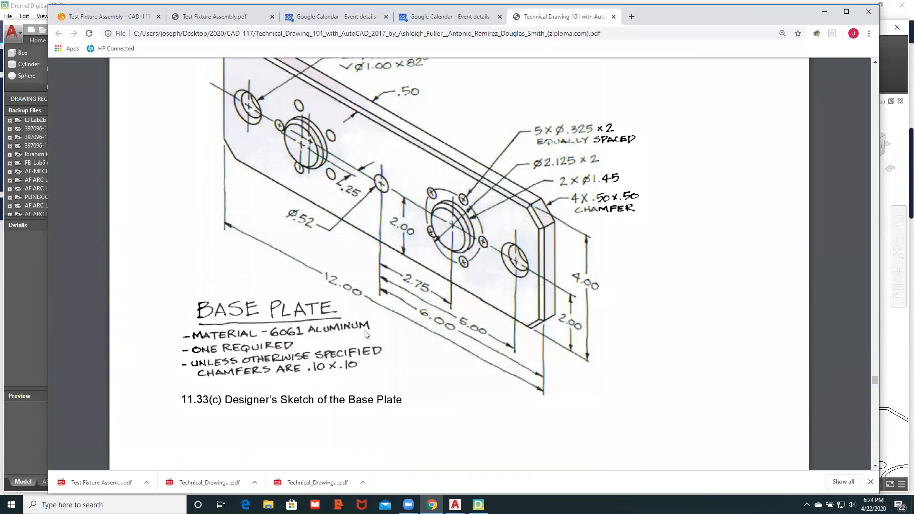
scroll(366, 334, "down", 1)
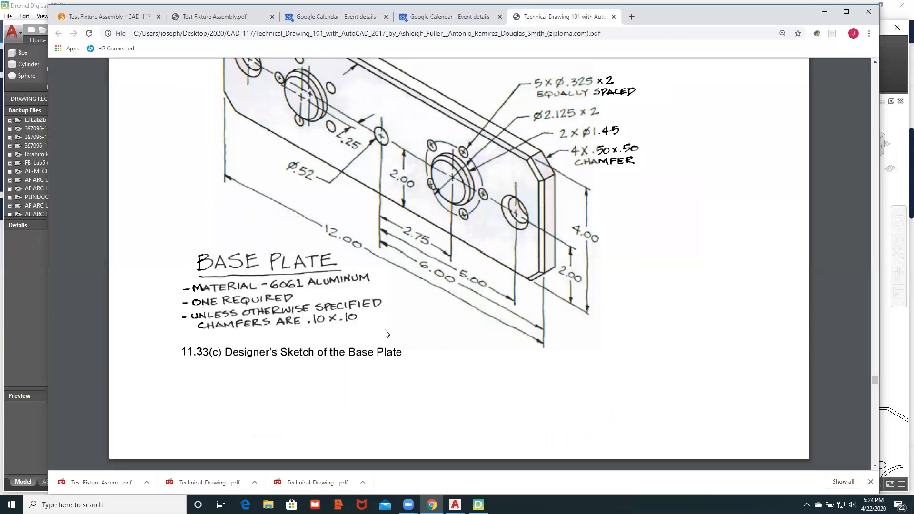
- Go back through the pivot and pivot base sketches to the Test Fixture Assembly parts list
scroll(388, 333, "up", 6)
scroll(389, 333, "up", 2)
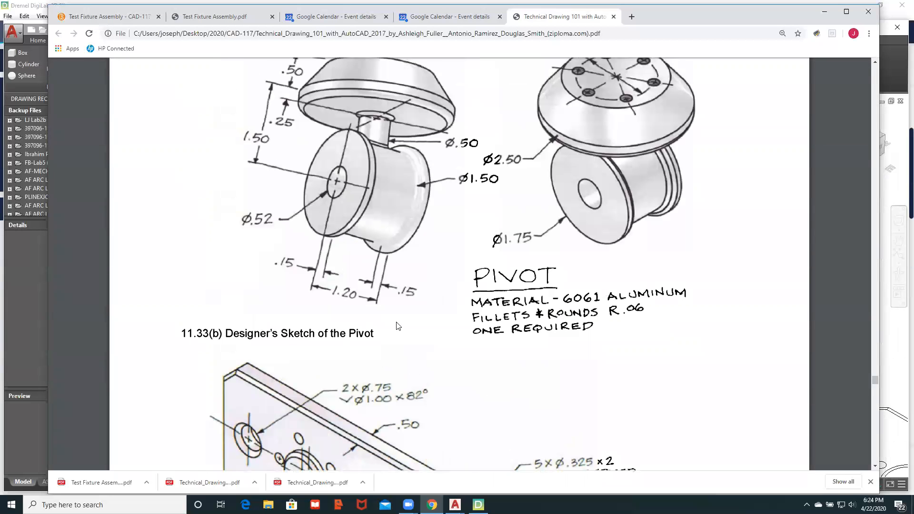
scroll(398, 325, "up", 10)
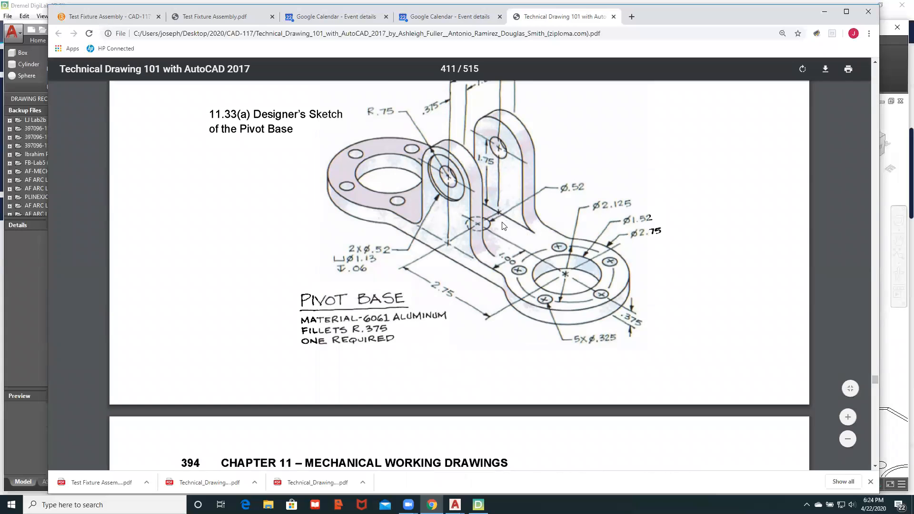
scroll(503, 225, "up", 5)
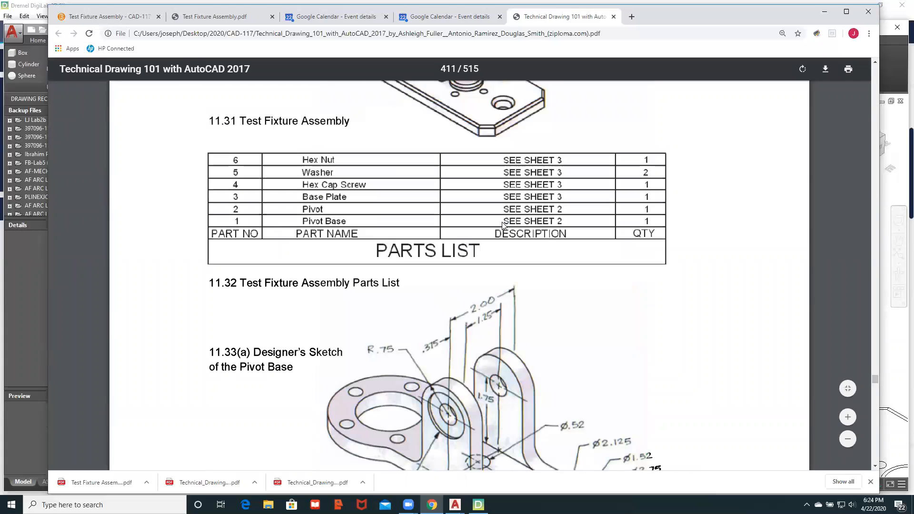
- Check the upcoming dates for April and May 2020 in the system calendar, then close it
left_click(876, 504)
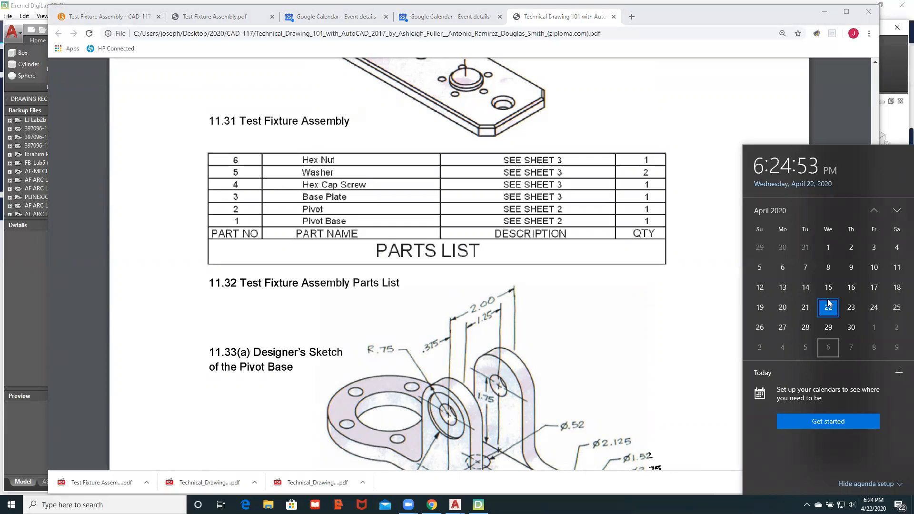
left_click(897, 211)
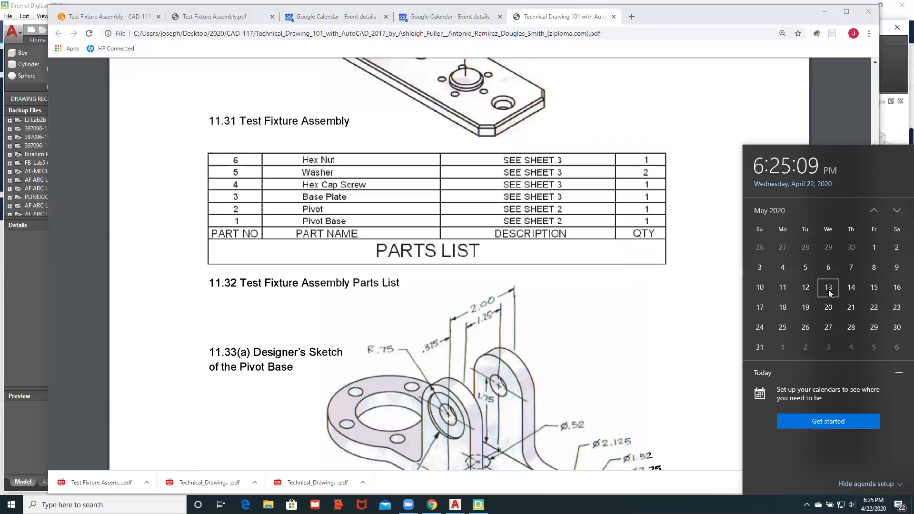
left_click(702, 122)
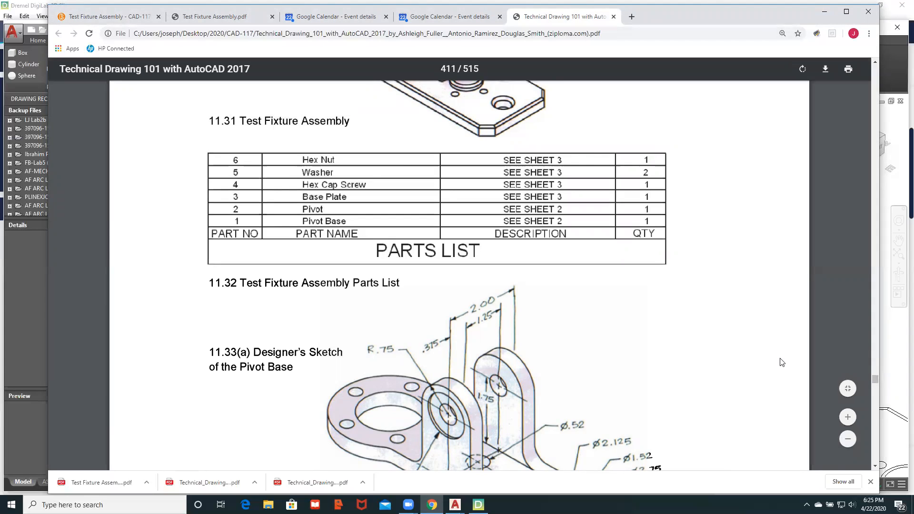
- Examine the exploded Test Fixture Assembly drawing in the textbook, then on its course content page
scroll(782, 362, "up", 5)
scroll(781, 362, "up", 1)
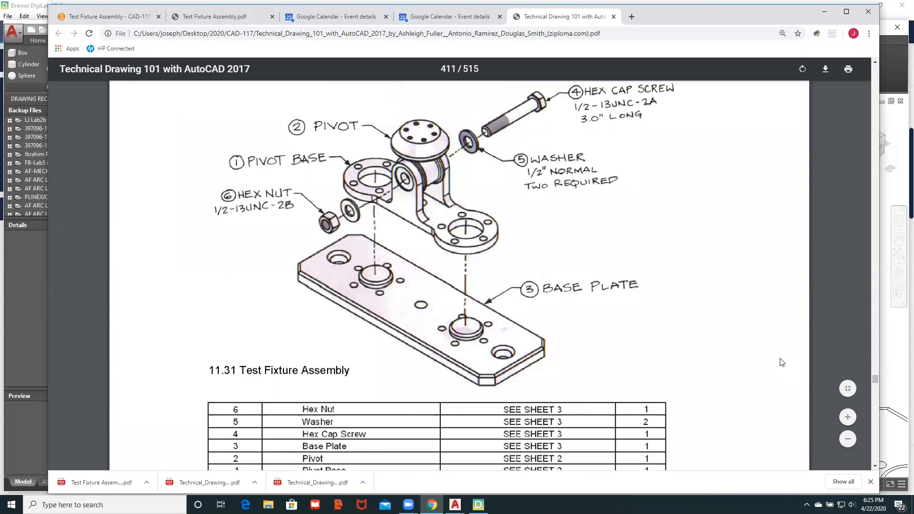
left_click(140, 19)
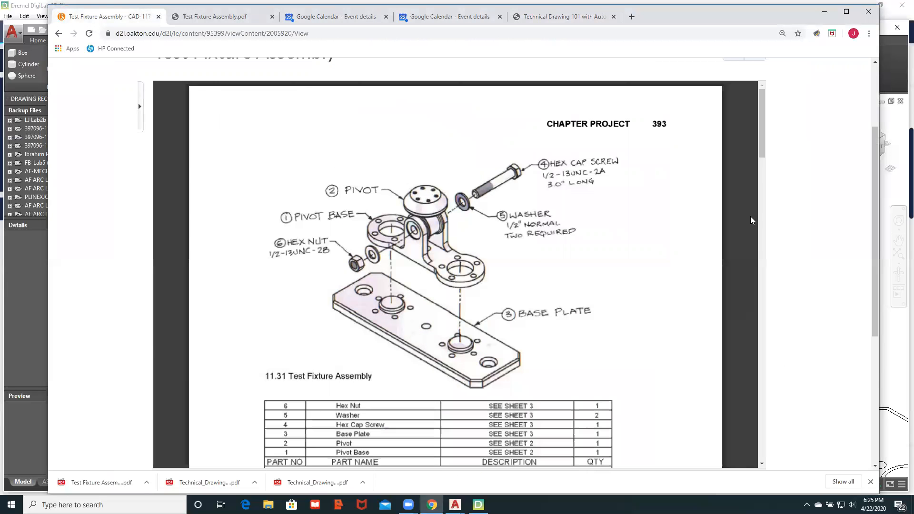
scroll(876, 207, "up", 3)
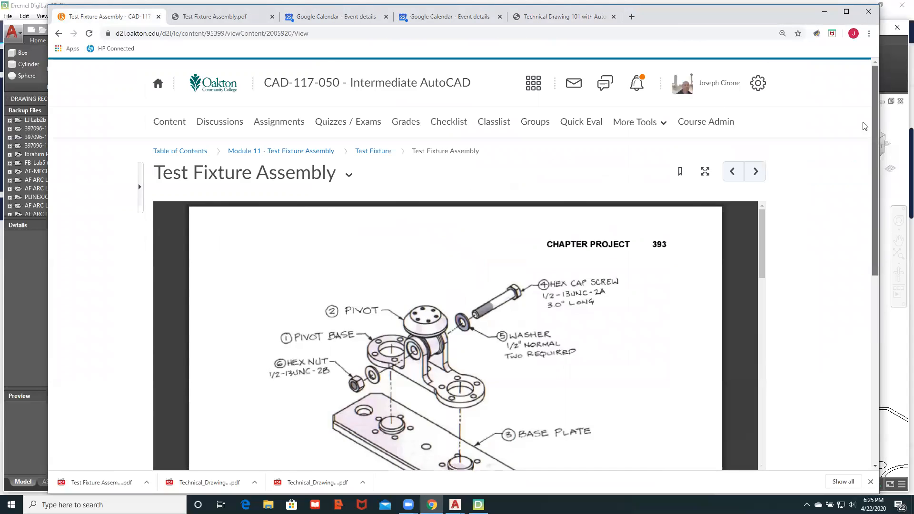
- Open the CAD-117-050 Intermediate AutoCAD course homepage and review the Video Conference and Module 11 announcements
left_click(321, 84)
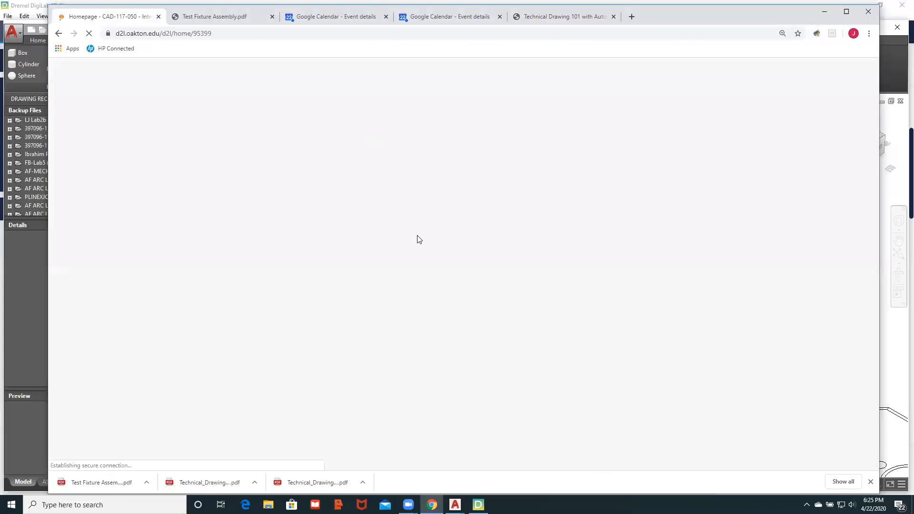
scroll(387, 306, "down", 4)
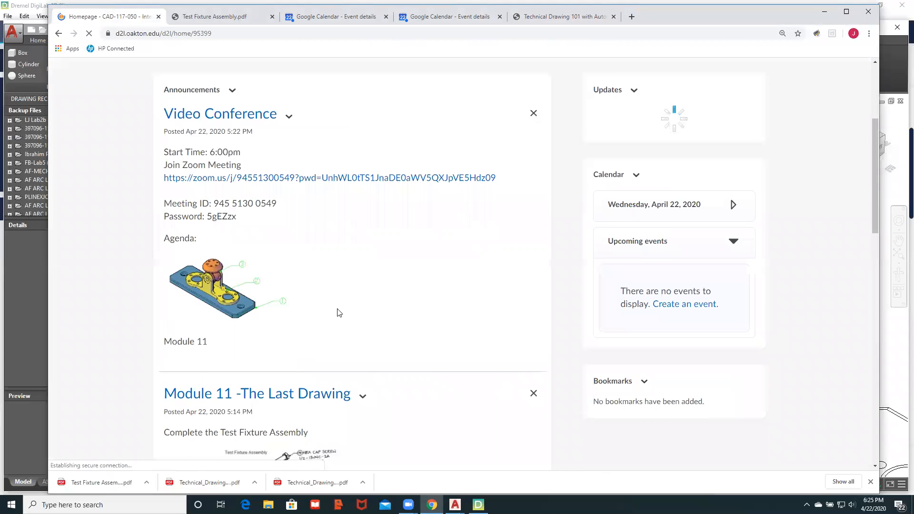
scroll(339, 312, "down", 5)
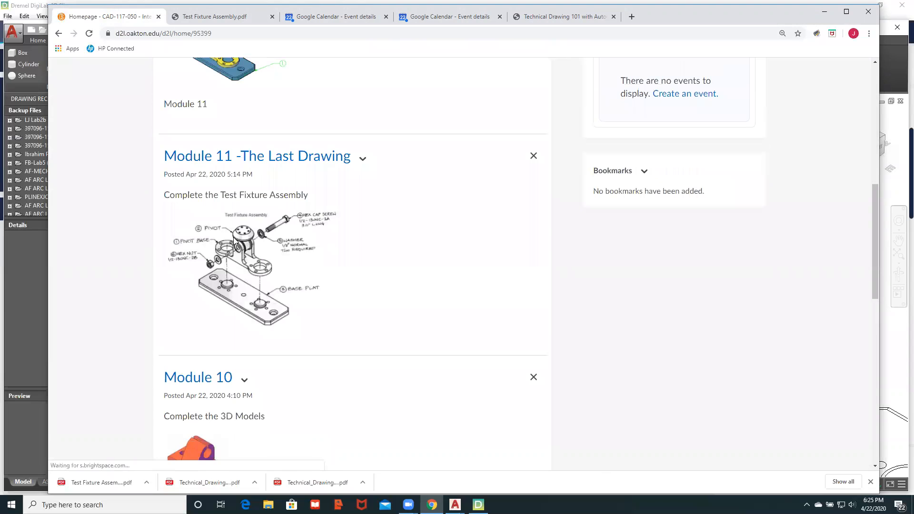
scroll(236, 248, "up", 6)
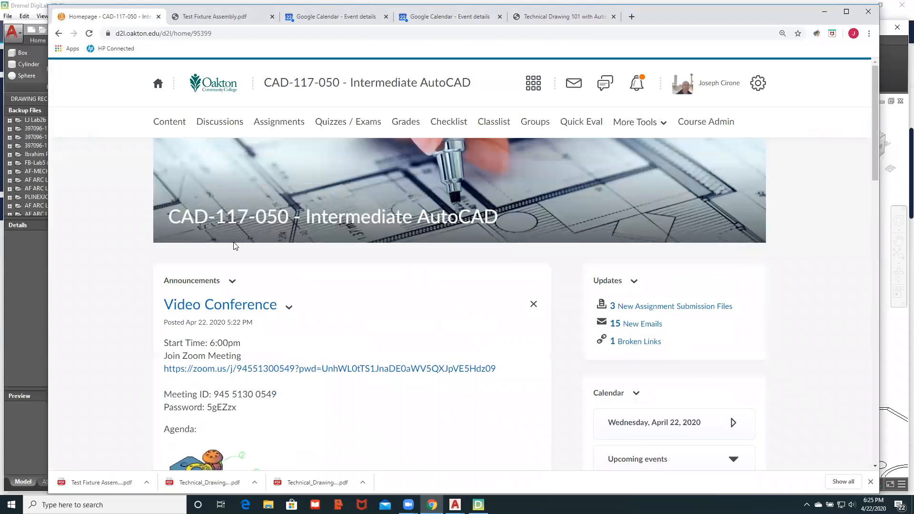
scroll(123, 226, "down", 2)
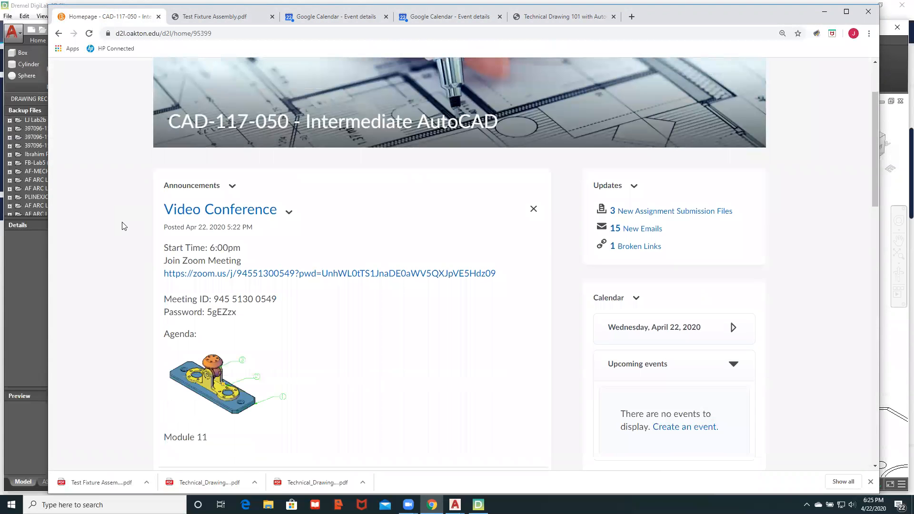